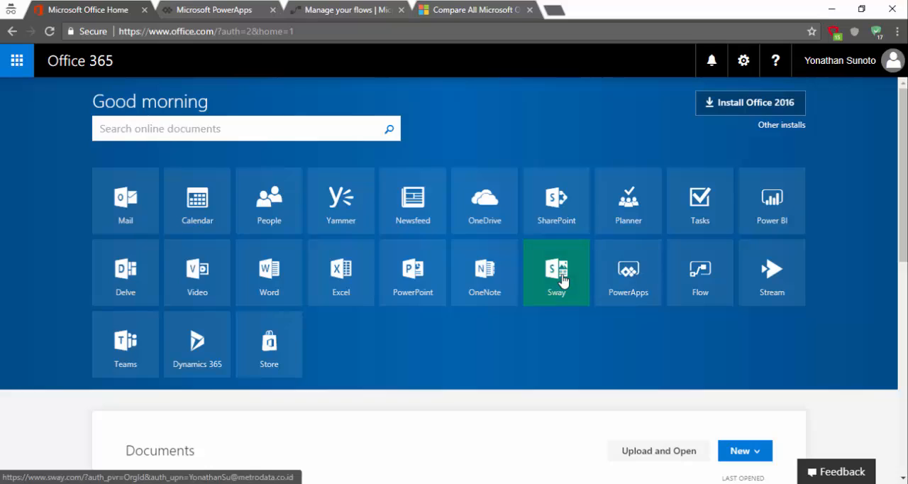
Open Sway from the Office 365 home page and review the feature overview on its landing page
left_click(563, 282)
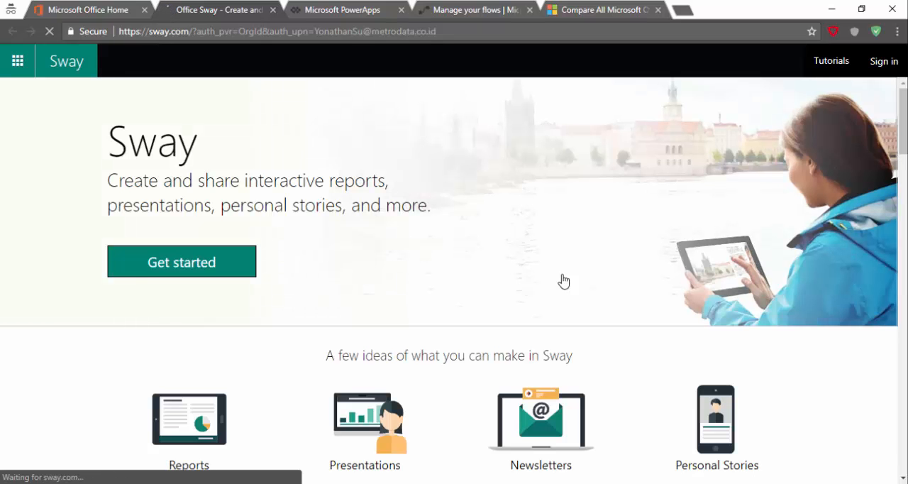
scroll(563, 281, "down", 3)
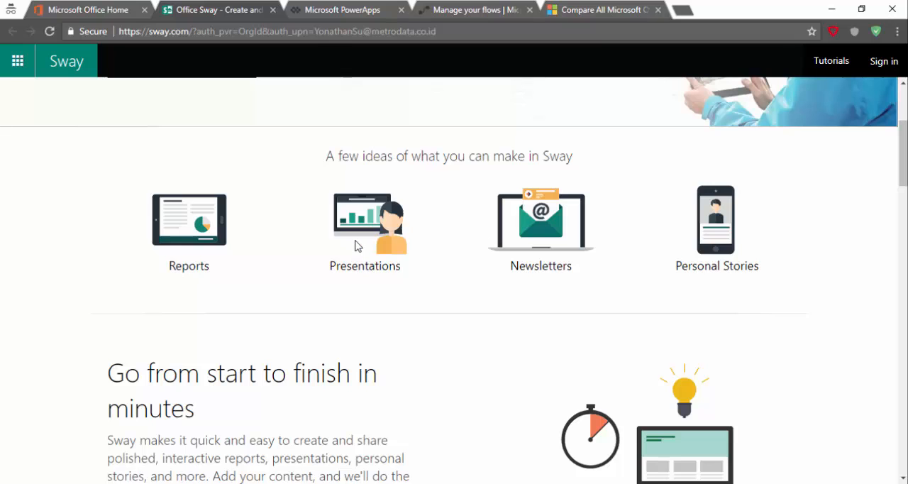
scroll(202, 239, "down", 3)
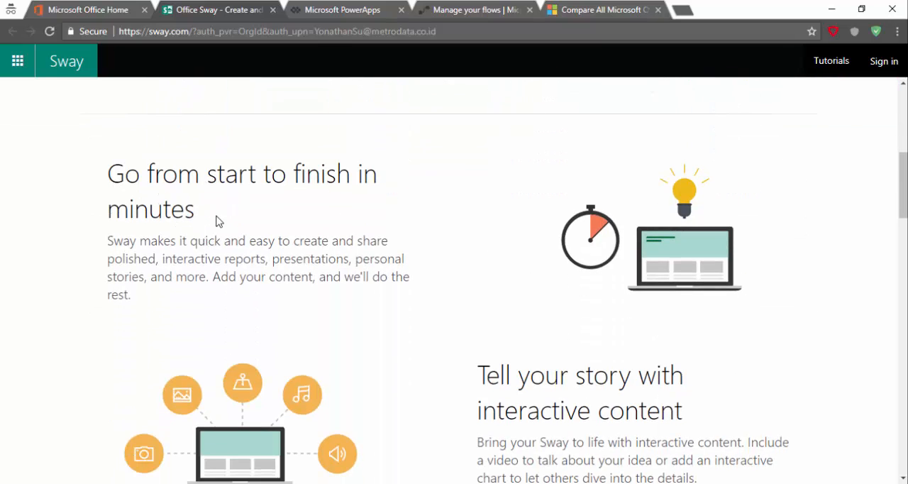
scroll(216, 222, "down", 10)
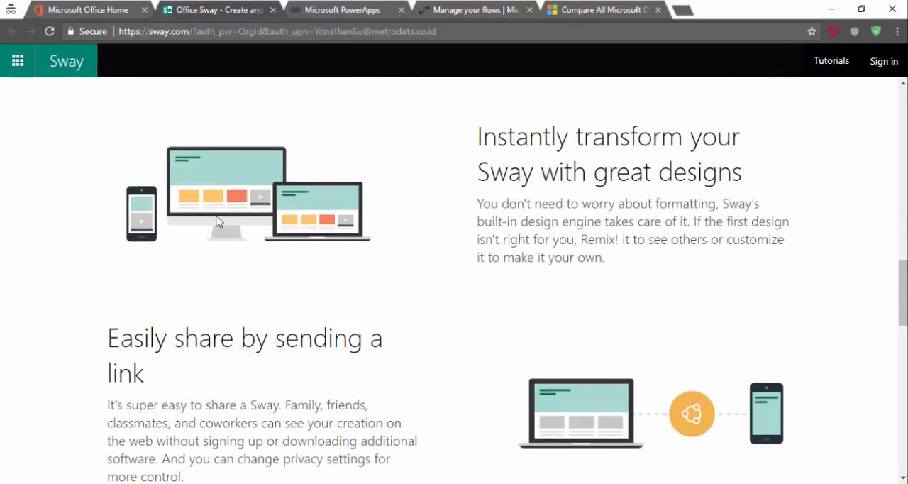
scroll(216, 222, "up", 13)
Sign in to Sway with the account's e-mail address and dismiss the What's new notice
left_click(200, 270)
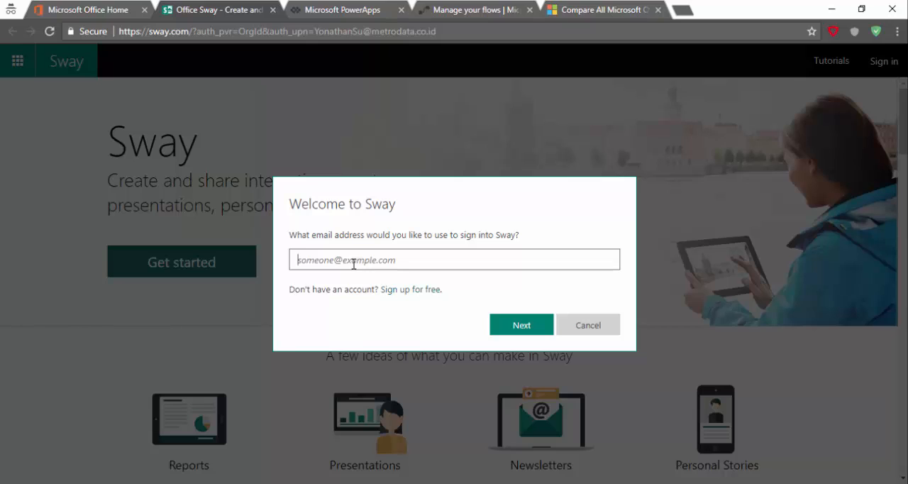
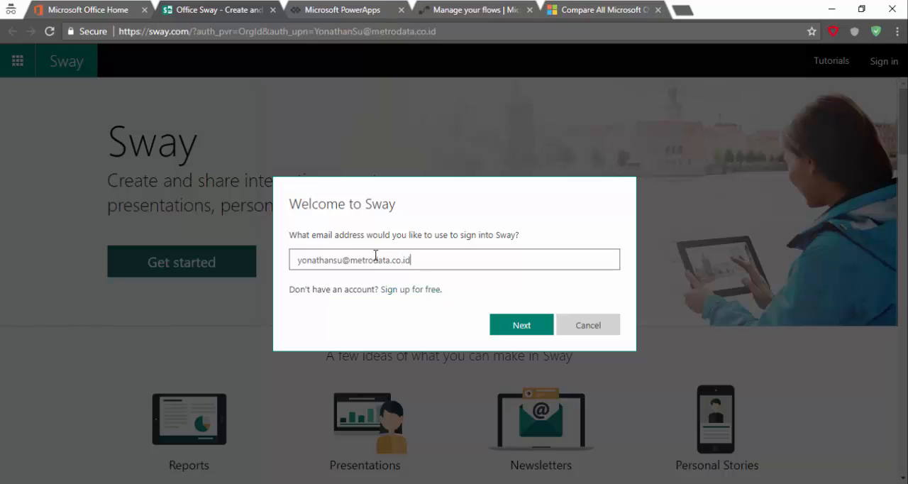
key("Return")
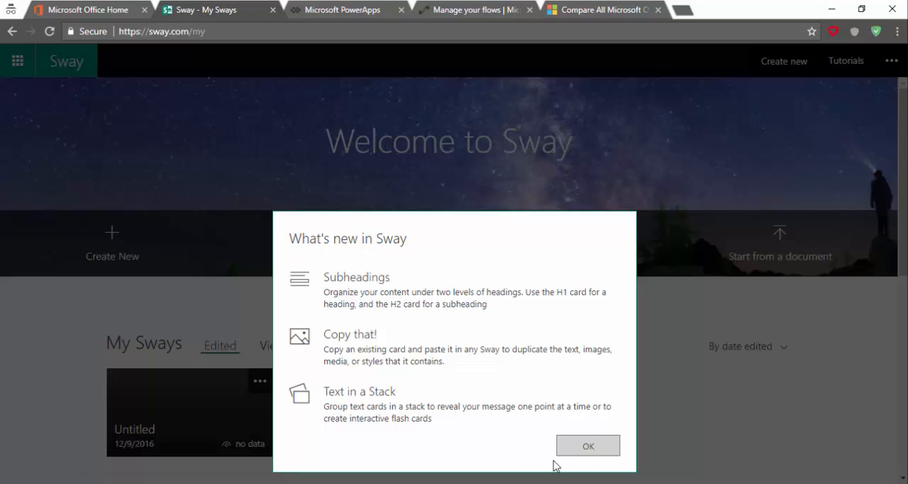
left_click(589, 443)
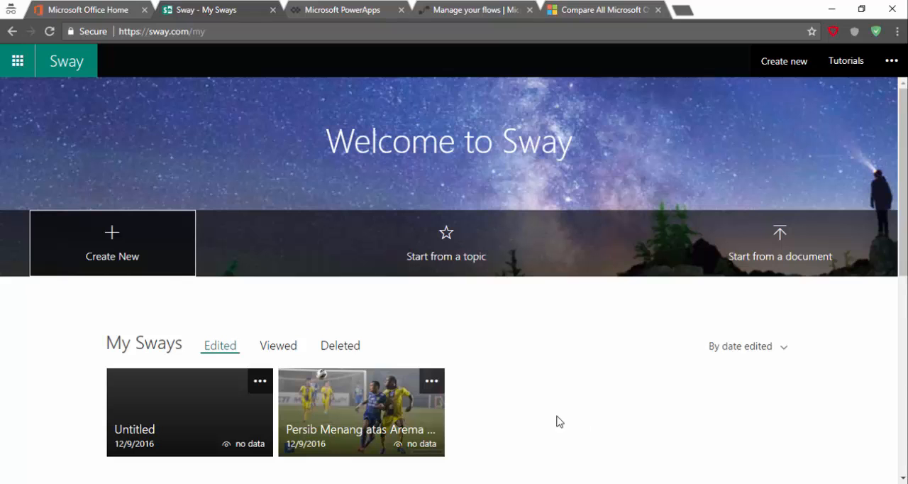
left_click(415, 267)
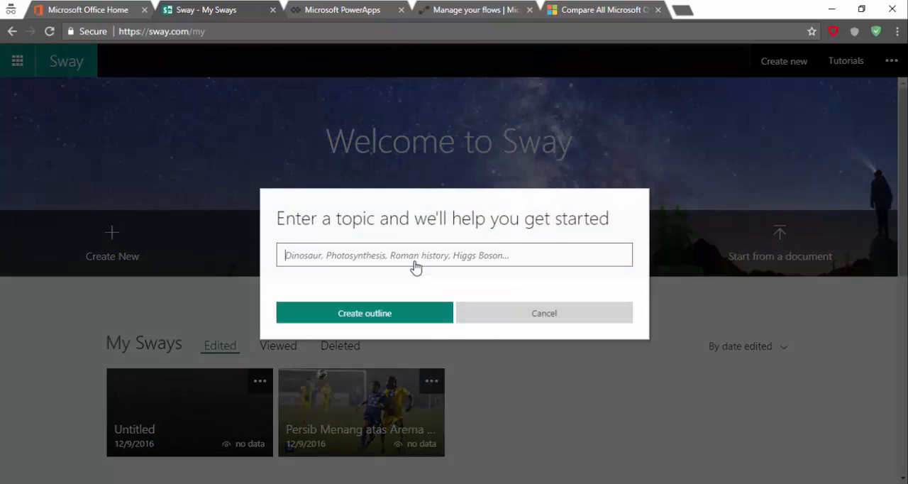
left_click(482, 312)
left_click(752, 260)
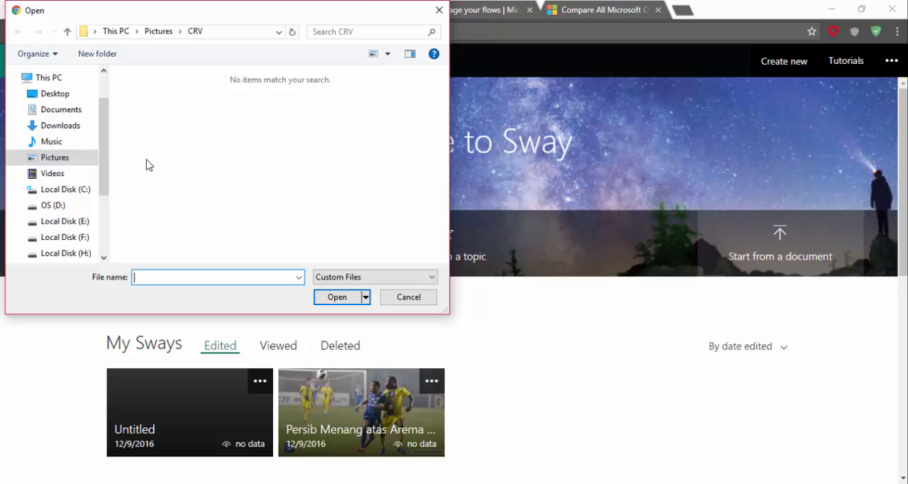
left_click(61, 110)
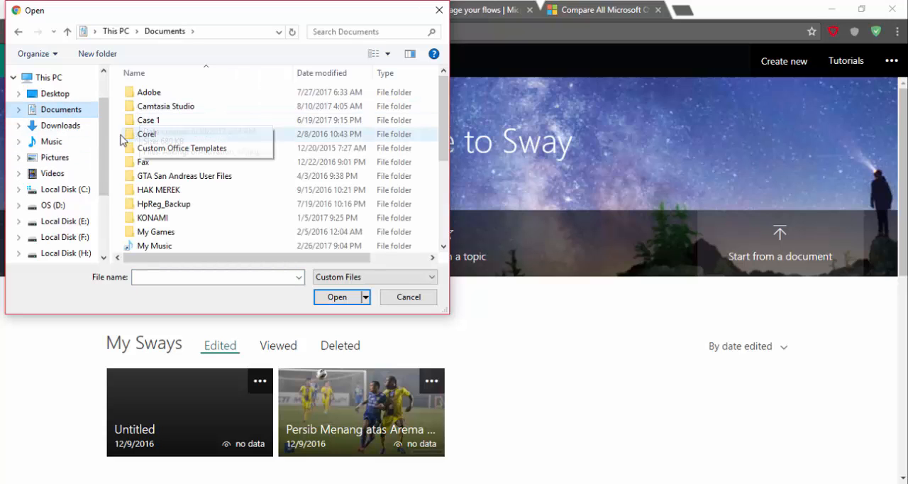
scroll(63, 111, "down", 1)
left_click(62, 106)
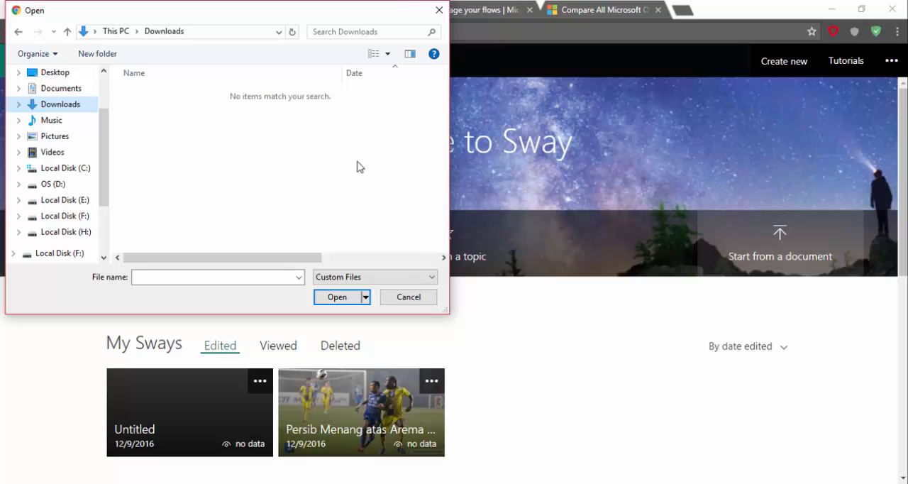
left_click(384, 298)
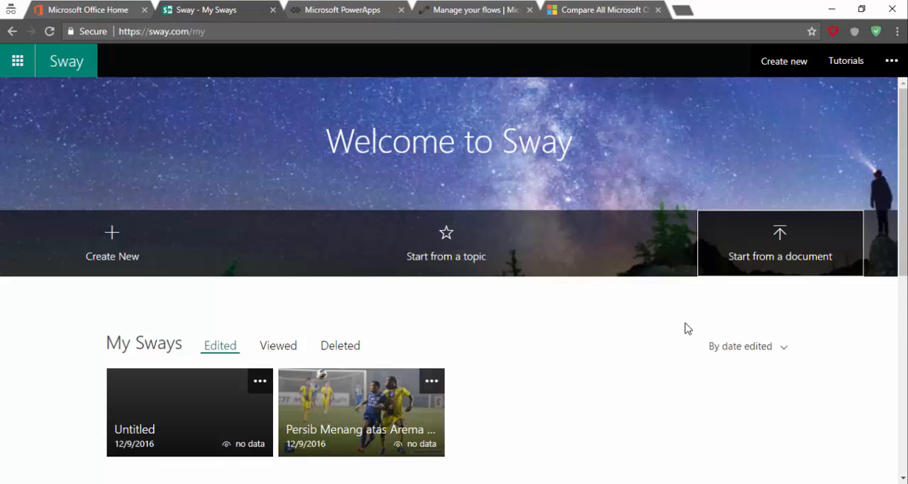
Examine the available Sway templates, including the next set, and the featured Sways on the My Sways page
scroll(685, 328, "down", 1)
scroll(685, 329, "down", 4)
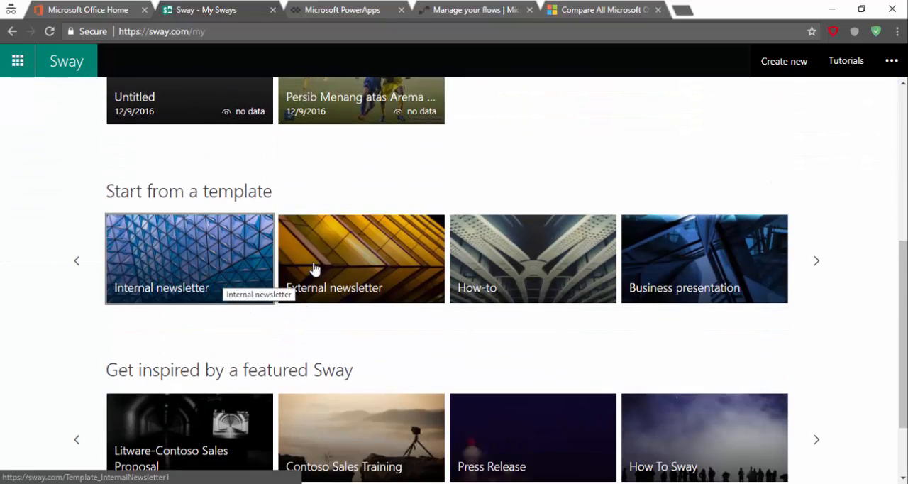
scroll(654, 256, "down", 2)
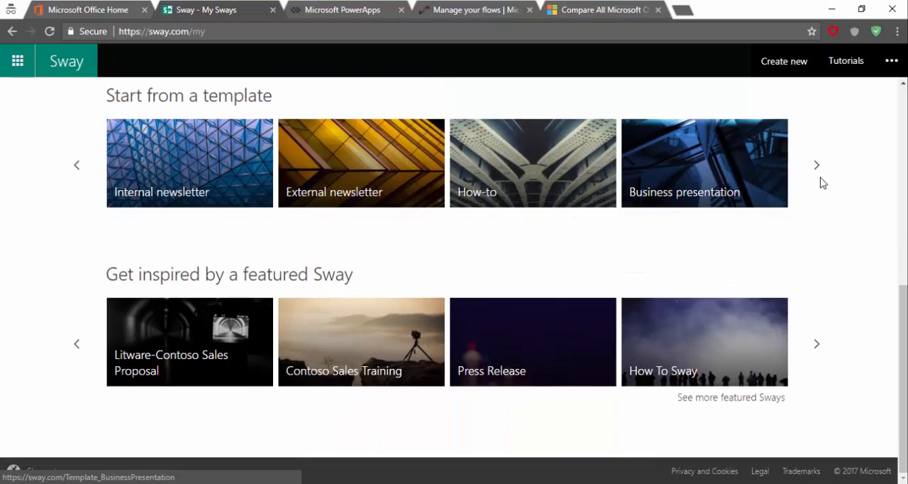
left_click(816, 165)
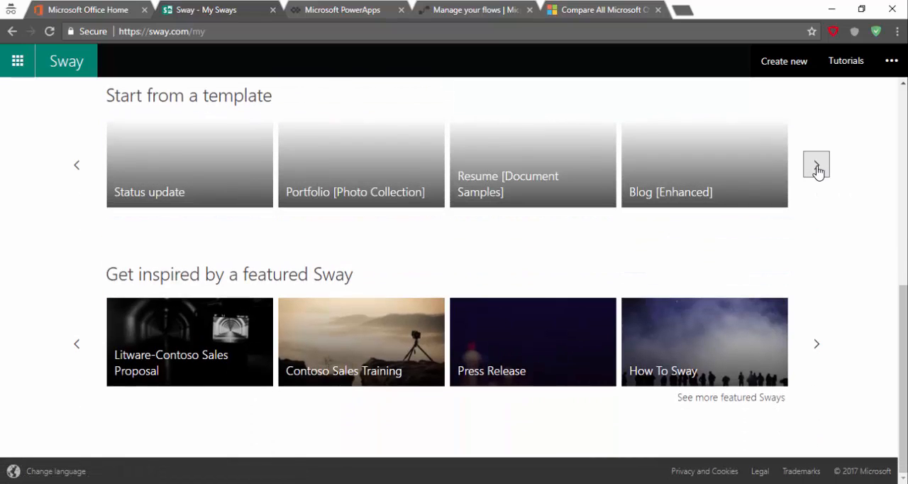
scroll(818, 171, "up", 1)
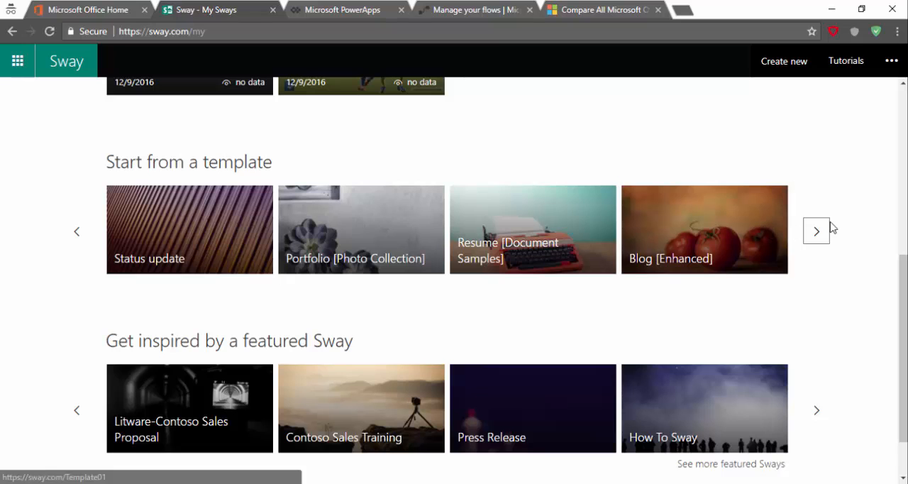
scroll(630, 246, "down", 1)
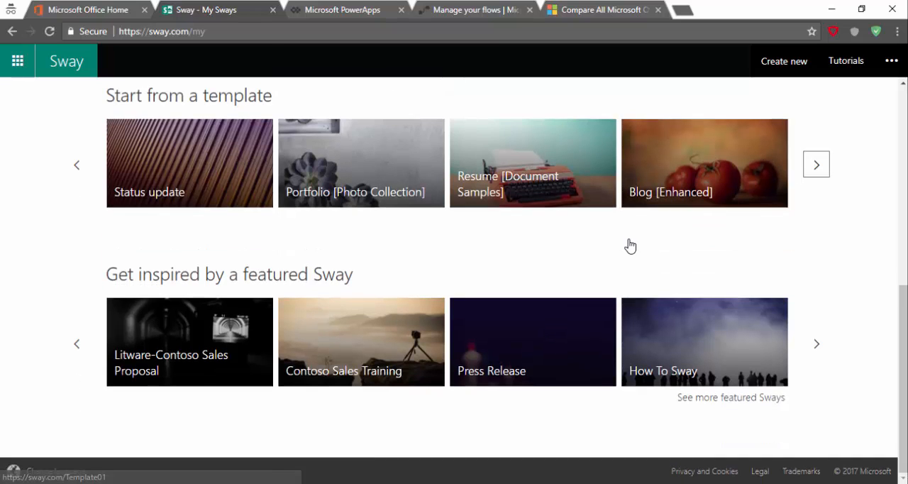
scroll(630, 246, "up", 5)
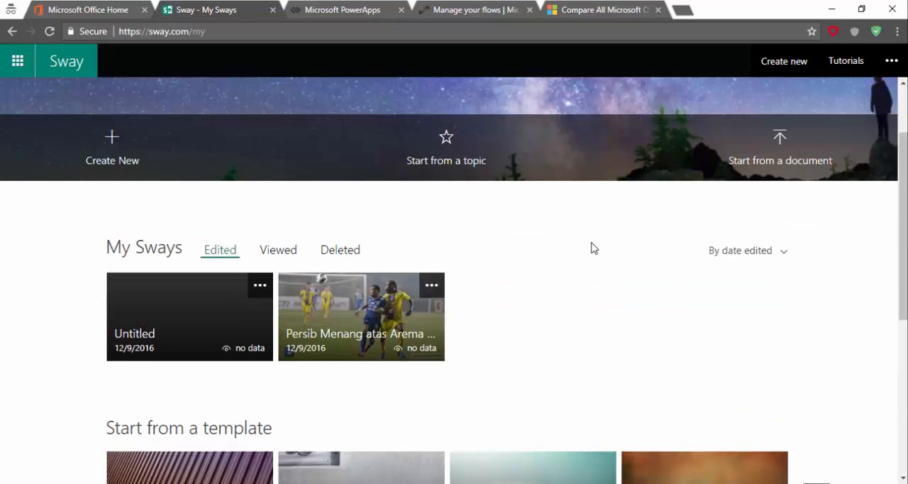
scroll(592, 248, "down", 2)
scroll(591, 247, "up", 2)
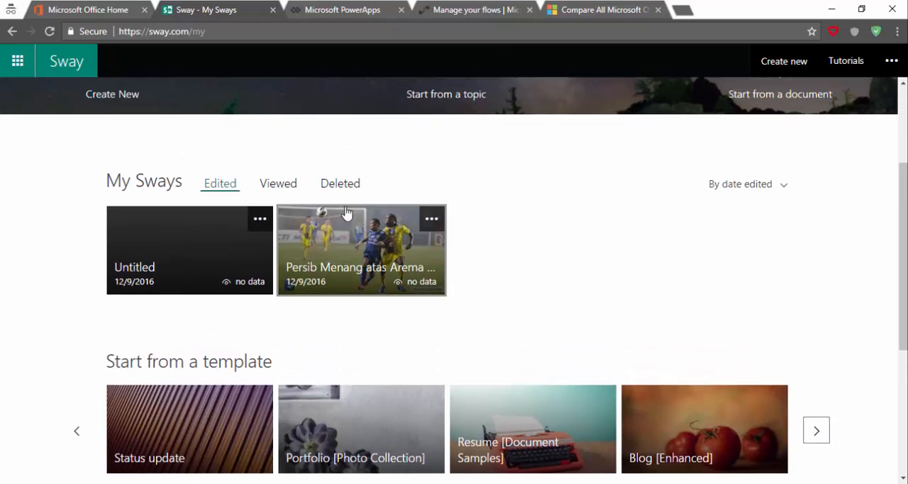
Check the list of viewed Sways and return to the list of edited ones
left_click(287, 184)
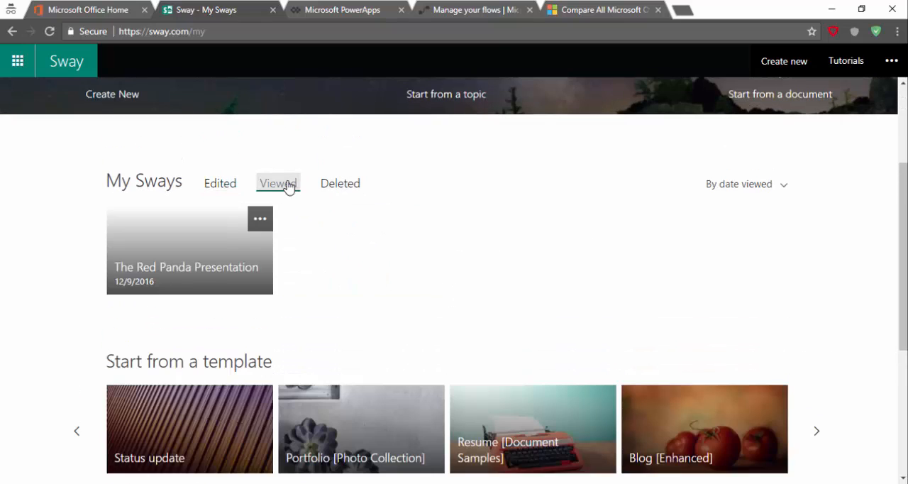
left_click(206, 184)
scroll(205, 188, "up", 3)
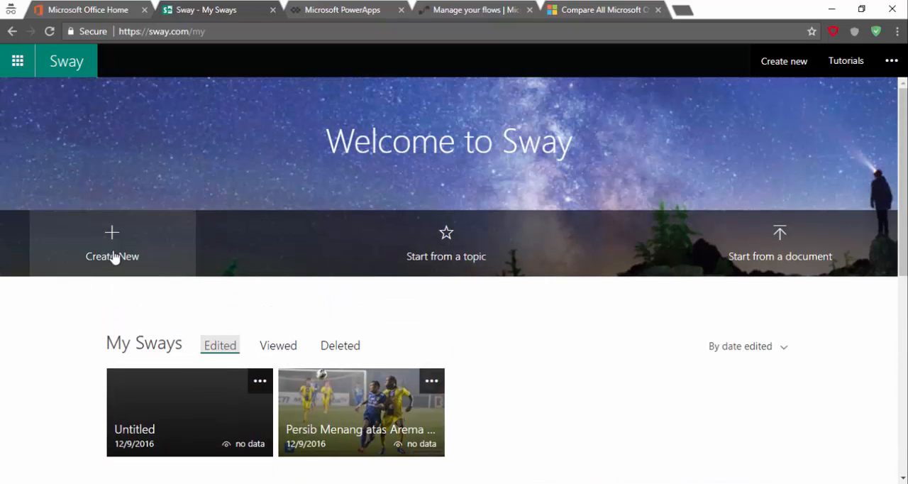
Create a new blank Sway and title it "Selamat Datang"
left_click(114, 257)
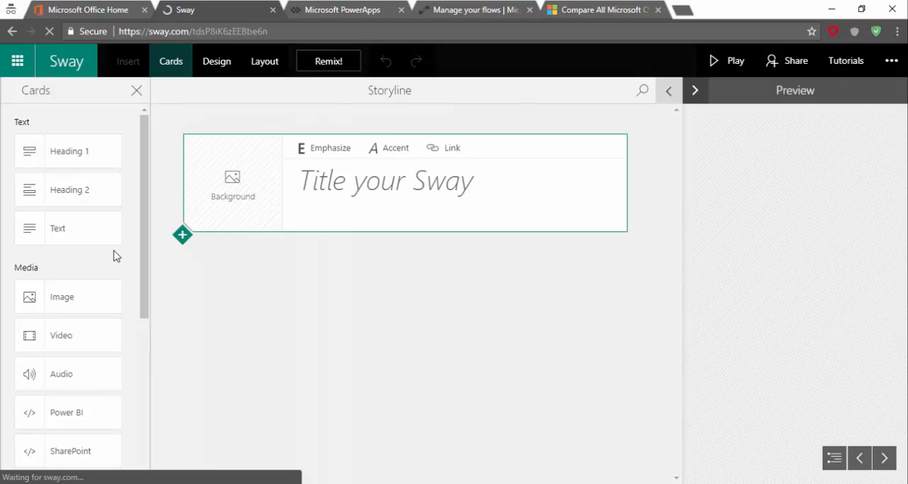
left_click(422, 192)
type("Selam")
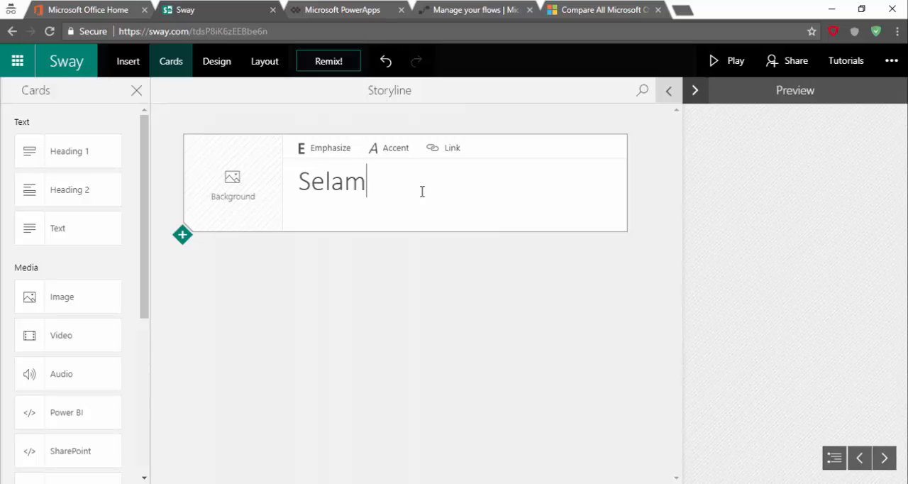
type("at Datang")
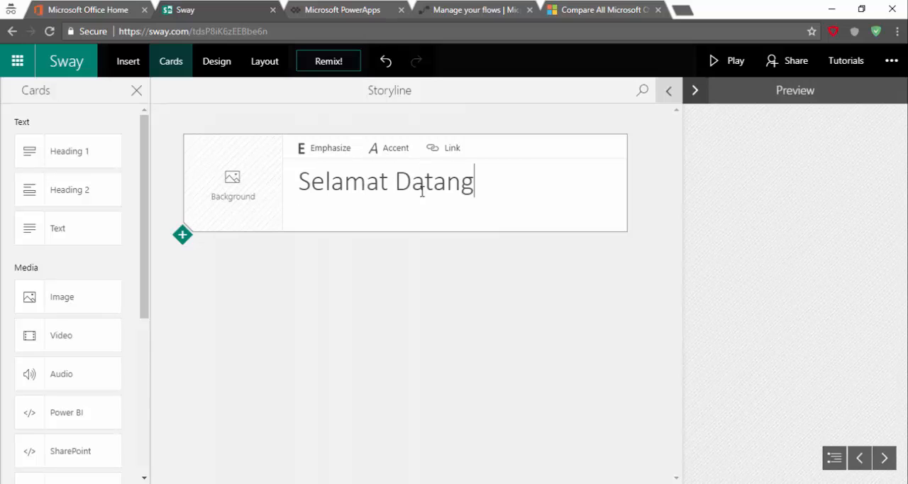
Open the background image selection for the title card and change the Sway's title to "Welcome to My Sway"
left_click(253, 178)
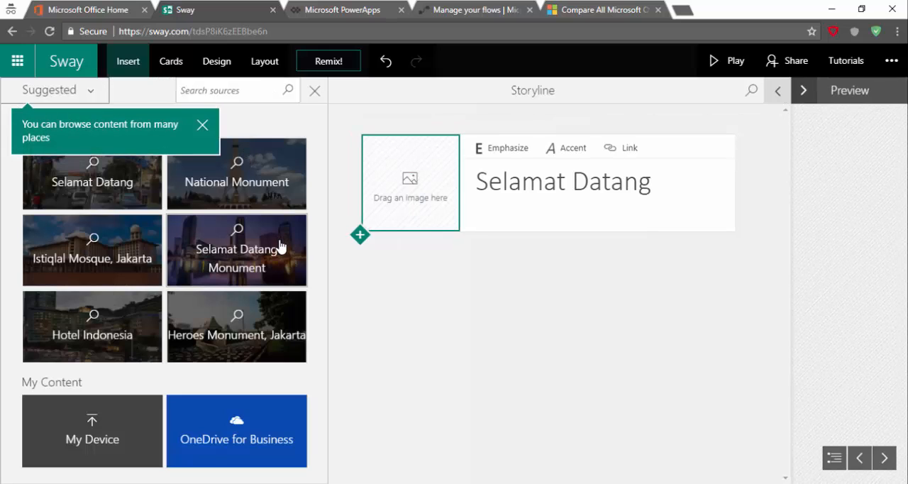
left_click_drag(651, 183, 480, 187)
type("Welcom")
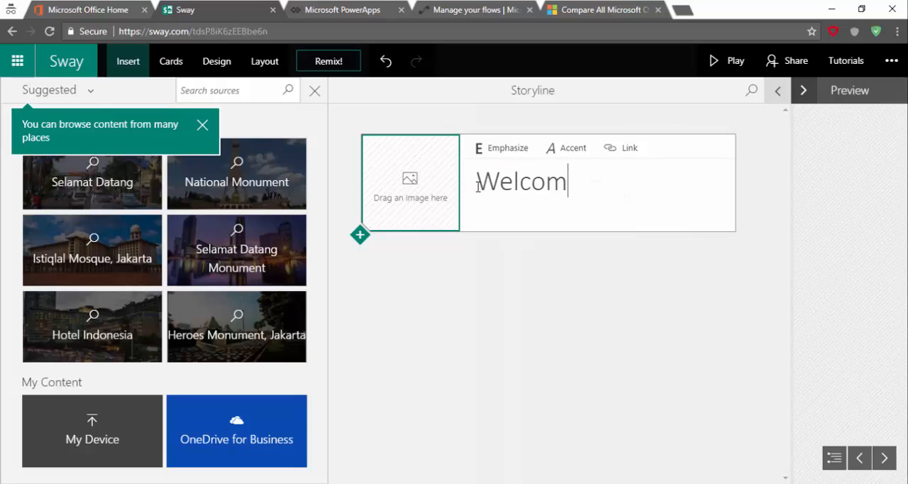
type("e tp")
key("BackSpace")
key("BackSpace")
type("O")
key("BackSpace")
type("o M")
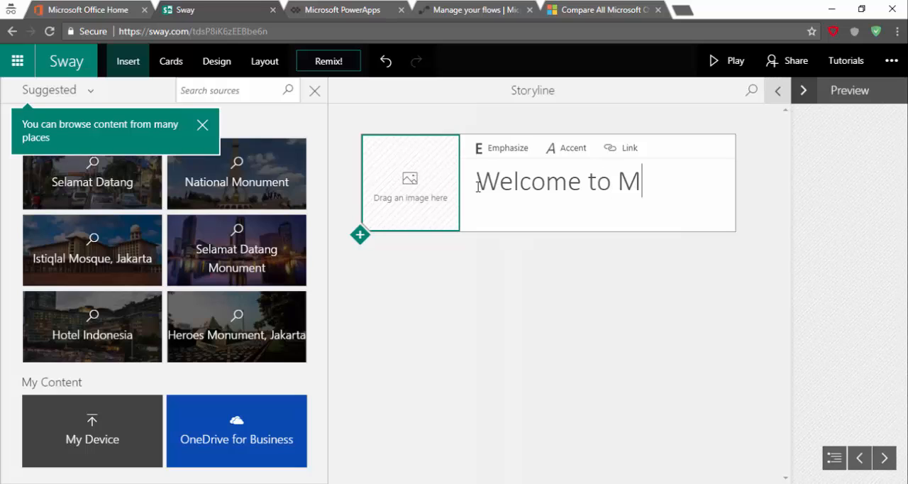
type("y Sway")
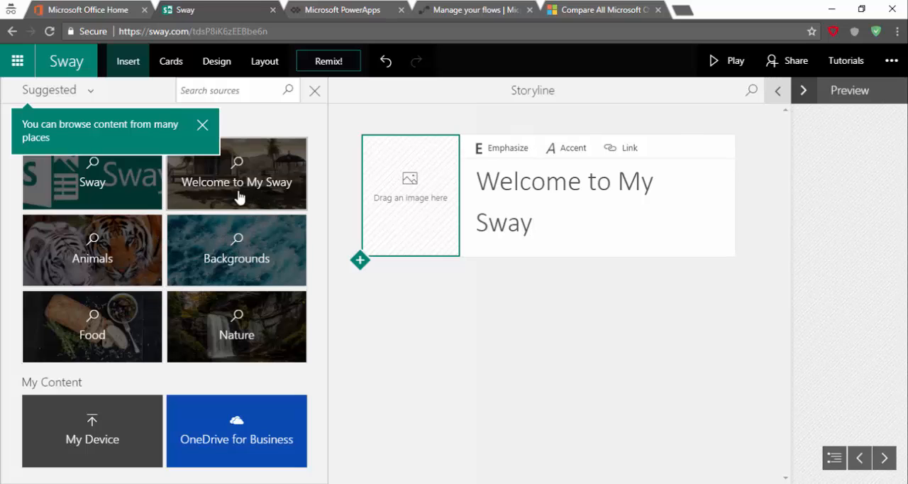
Search the content sources for "Selamat Datang", dismiss the browsing tip and look through the images for a title background
left_click(247, 100)
type("Selamat Datang")
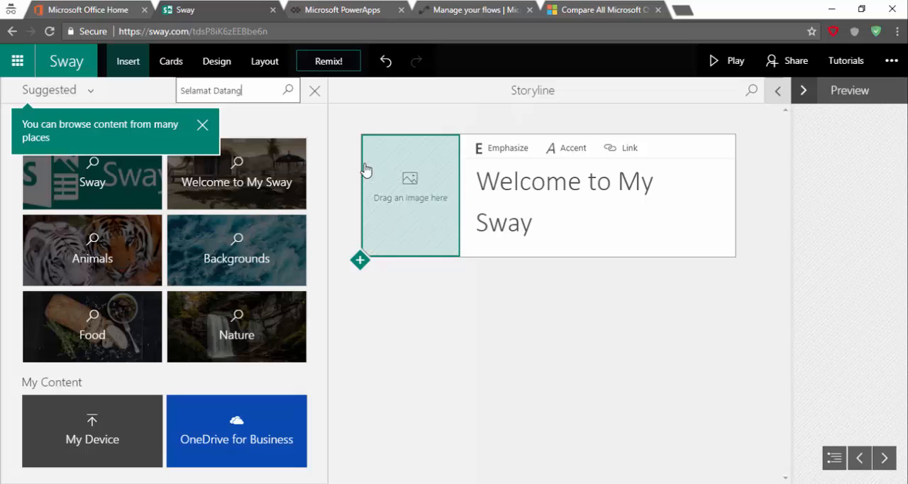
left_click(281, 96)
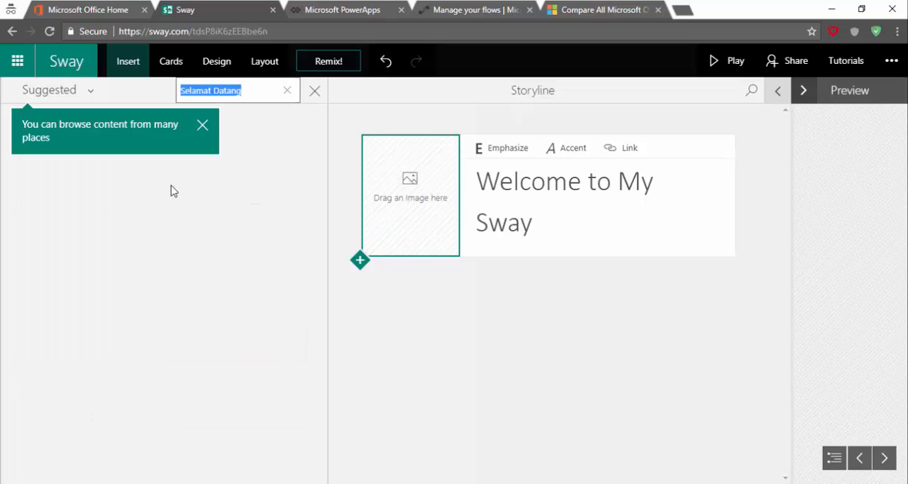
left_click(203, 128)
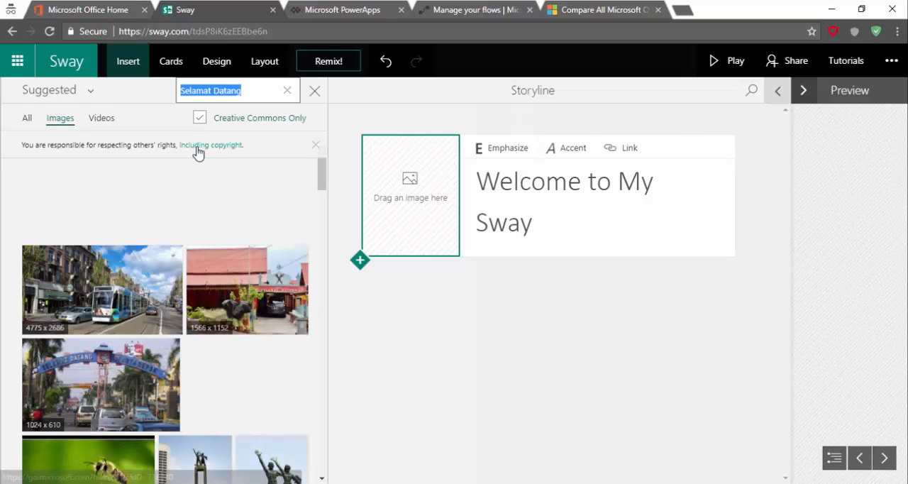
scroll(236, 226, "down", 3)
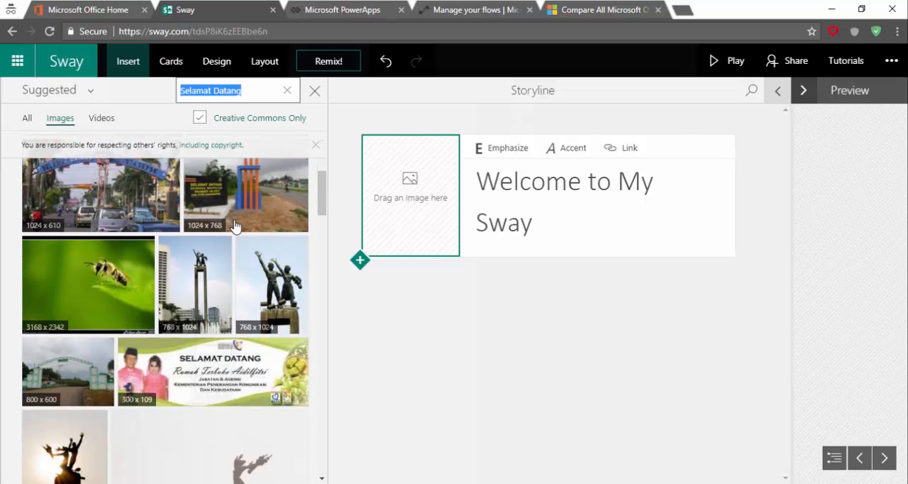
scroll(237, 226, "down", 5)
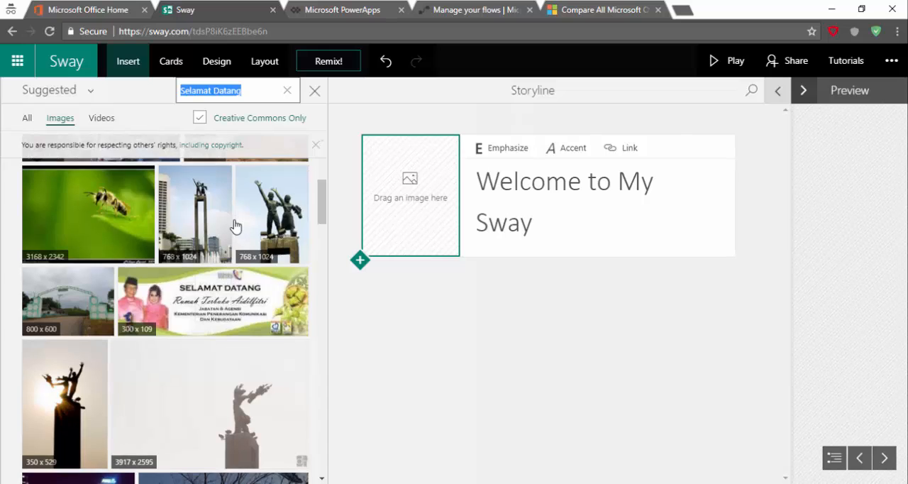
scroll(236, 226, "down", 5)
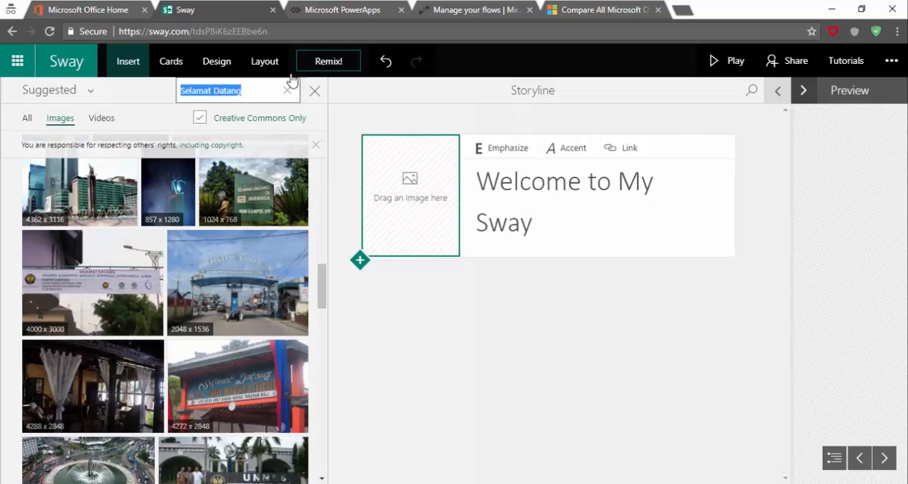
Search the images for "Sunrise" and add the 1323 x 864 picture of the sun above clouds as the title card's background
type("elco")
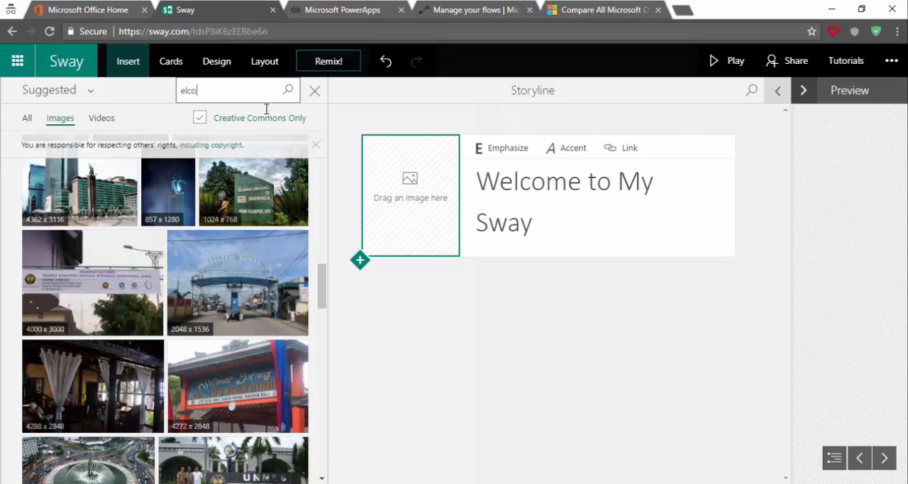
key("BackSpace")
key("BackSpace")
key("BackSpace")
type("Sunrise")
left_click(288, 90)
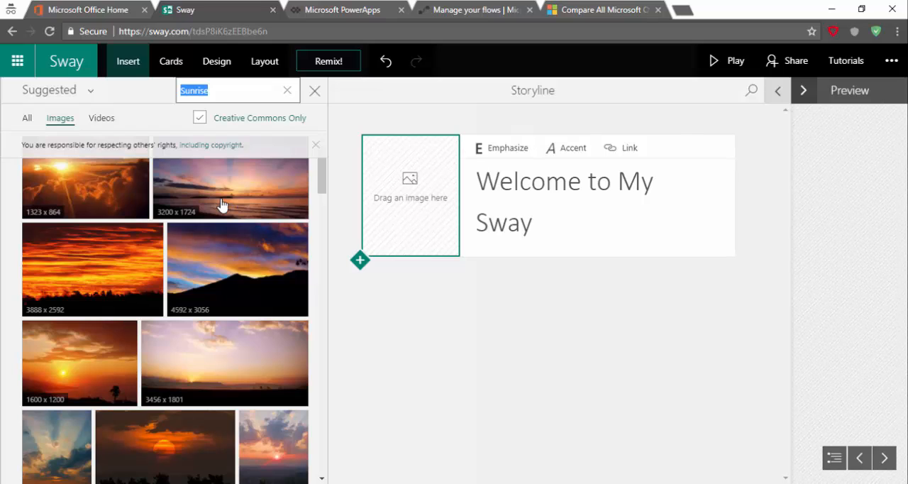
left_click(89, 203)
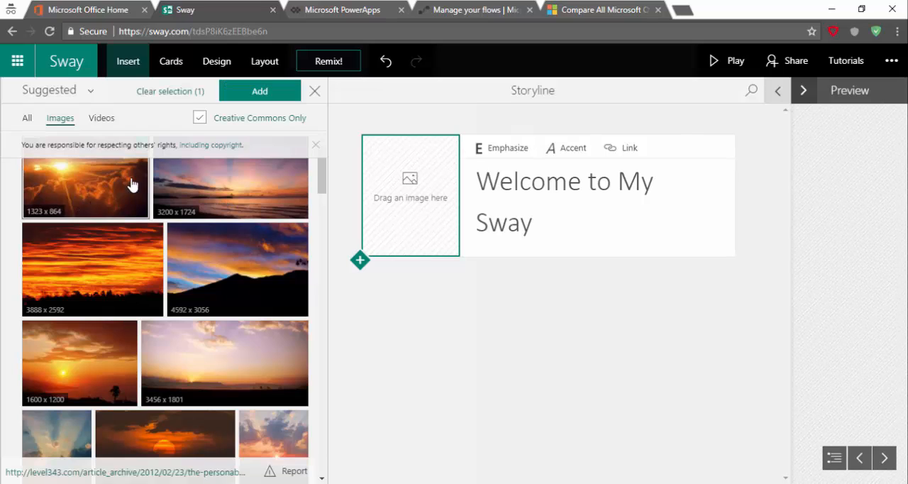
left_click(259, 92)
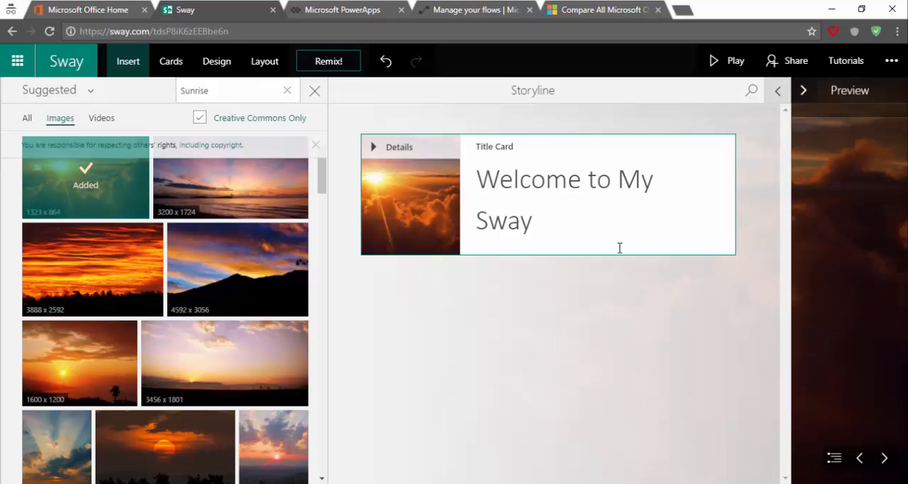
Preview the title card with its new background and return to the storyline
left_click(804, 95)
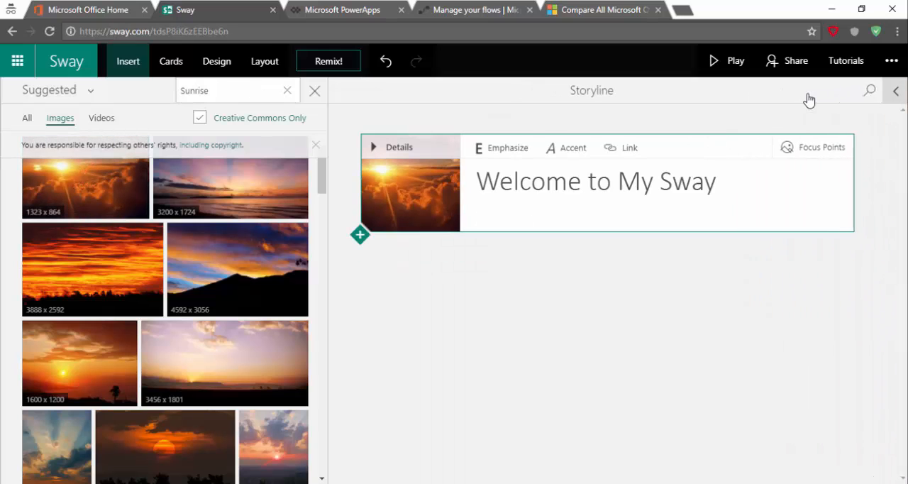
left_click(891, 97)
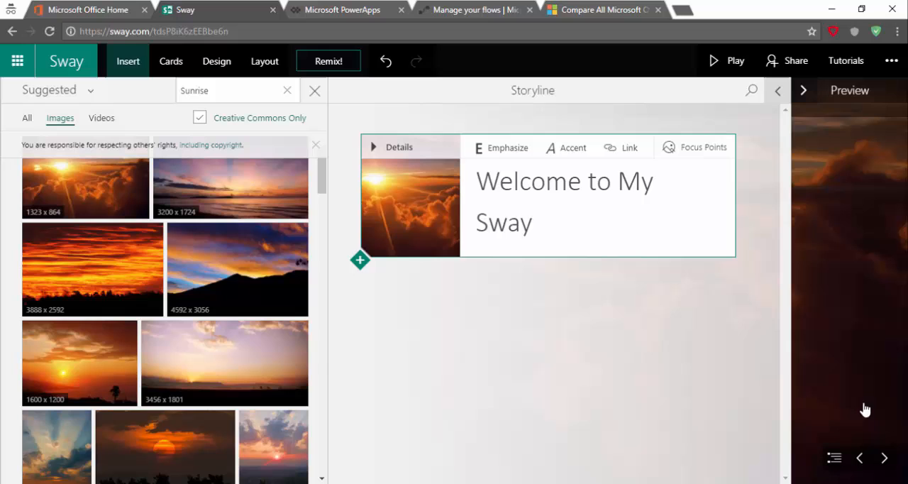
left_click(884, 458)
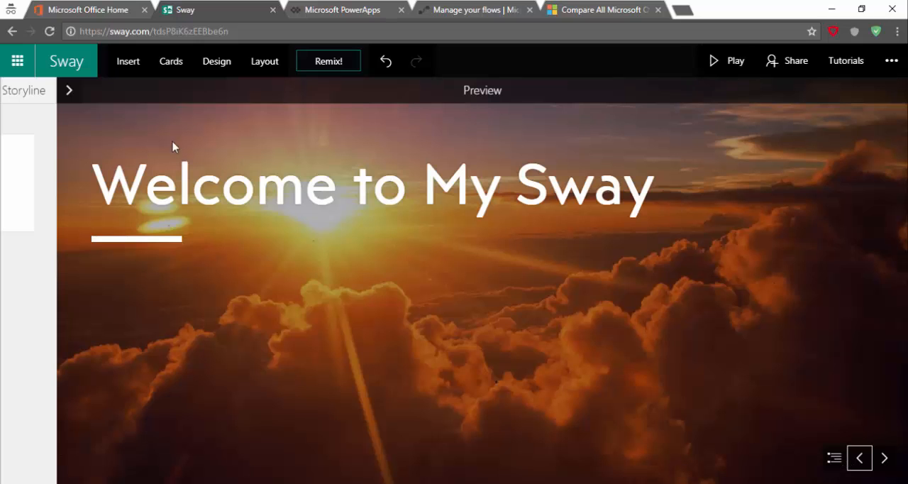
left_click(68, 91)
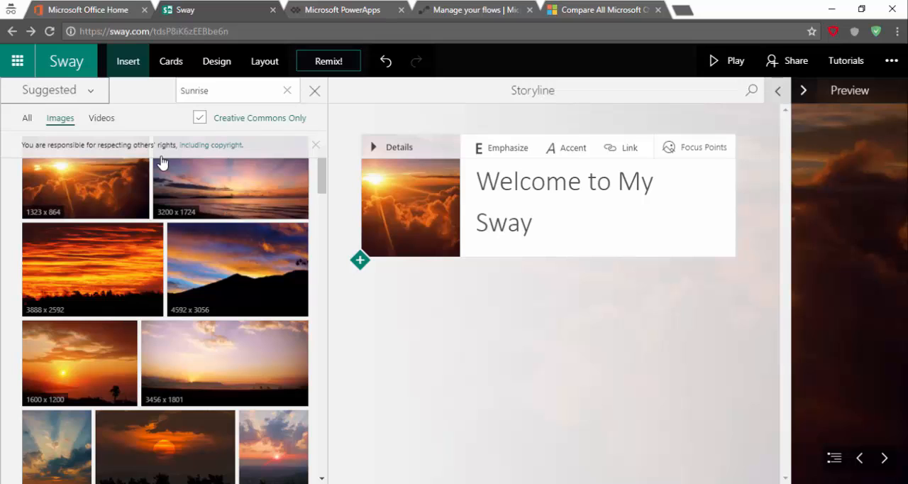
Look through the suggested videos for "Sunrise" and clear the search term
left_click(103, 119)
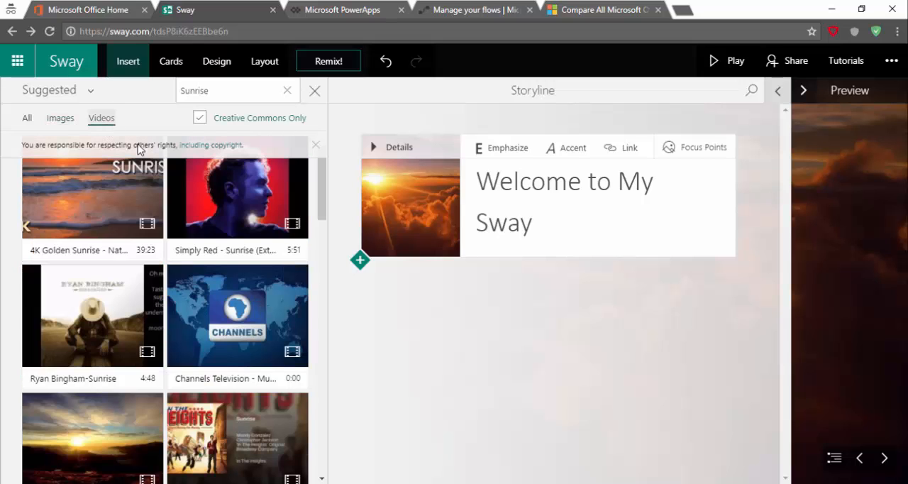
scroll(253, 324, "down", 2)
scroll(255, 324, "up", 2)
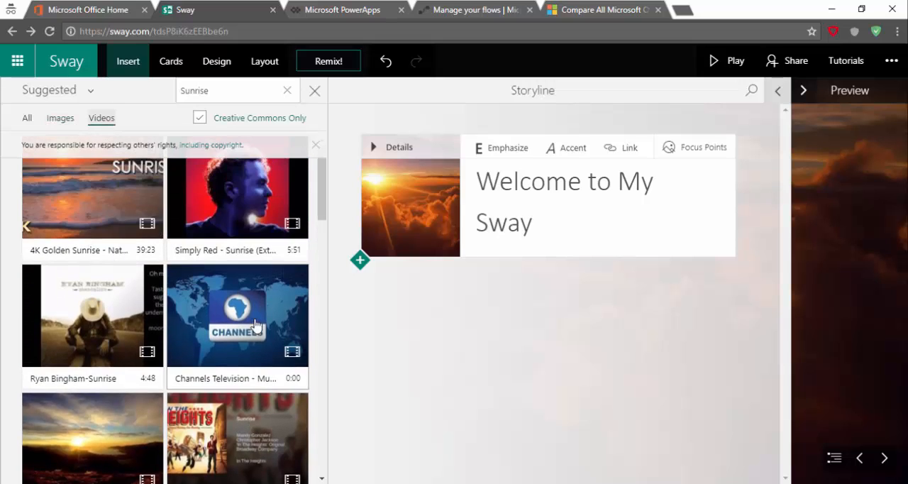
left_click(287, 92)
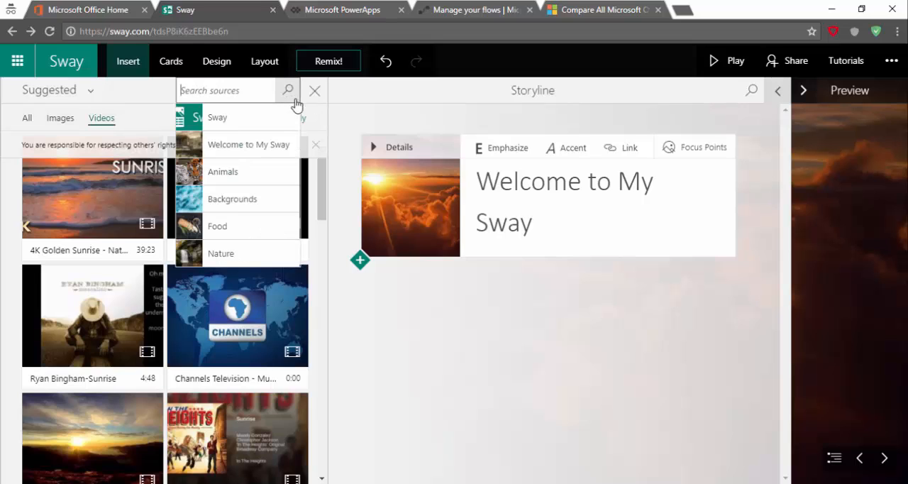
left_click(549, 394)
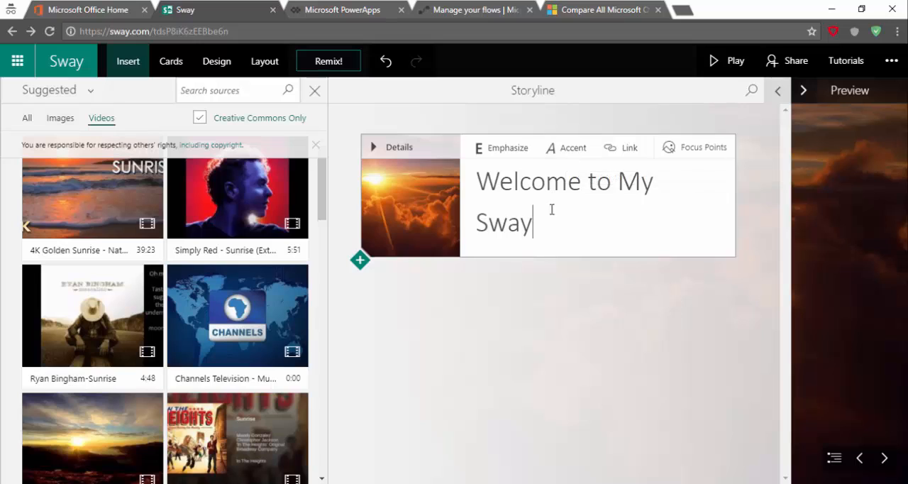
Try treating the entire title background image as important, then set its focus point on the sun instead
left_click_drag(551, 208, 473, 170)
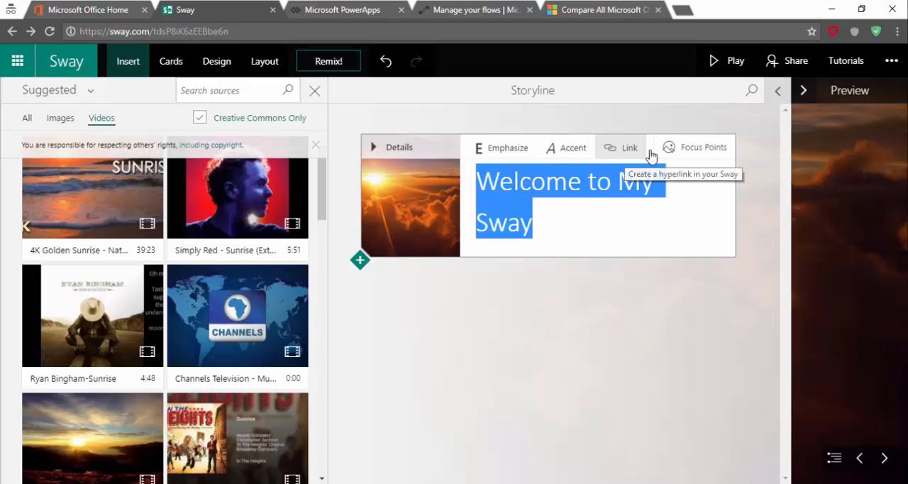
left_click(674, 150)
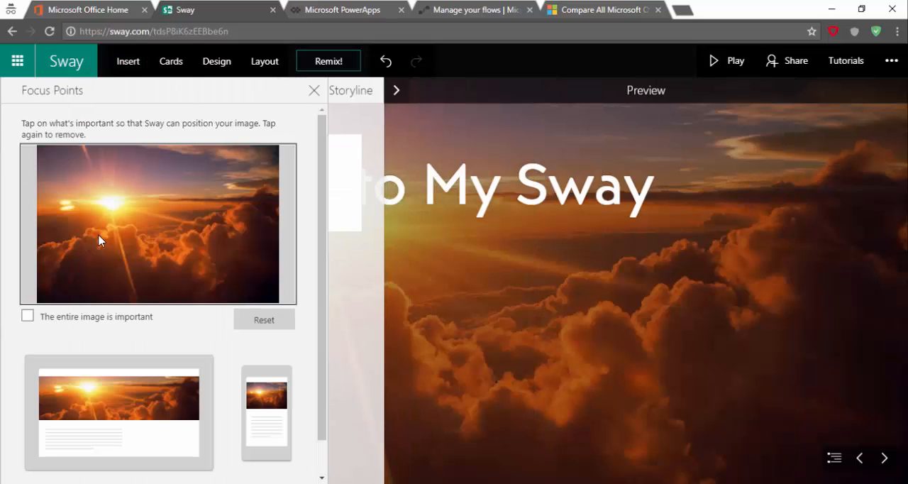
left_click(114, 208)
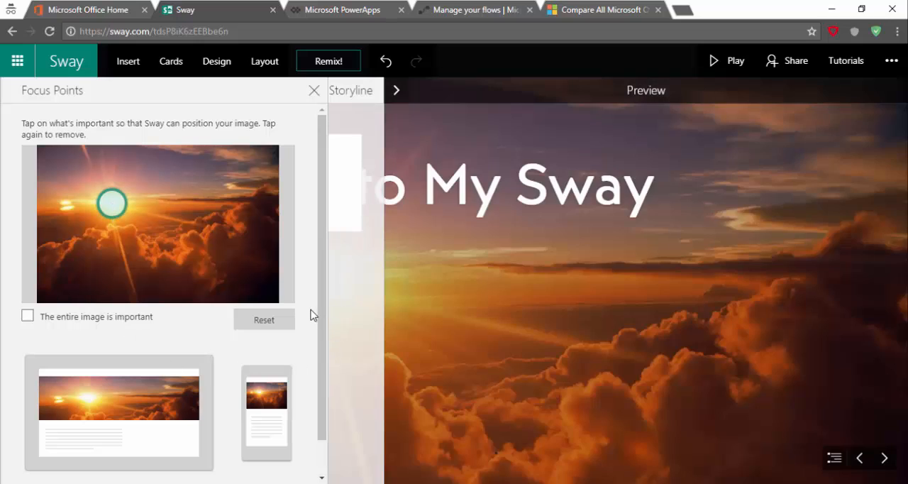
left_click(73, 324)
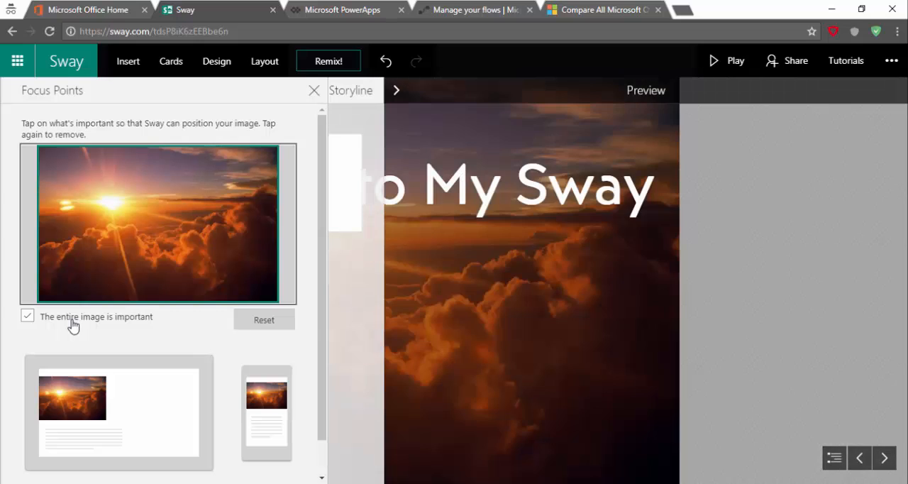
left_click(73, 324)
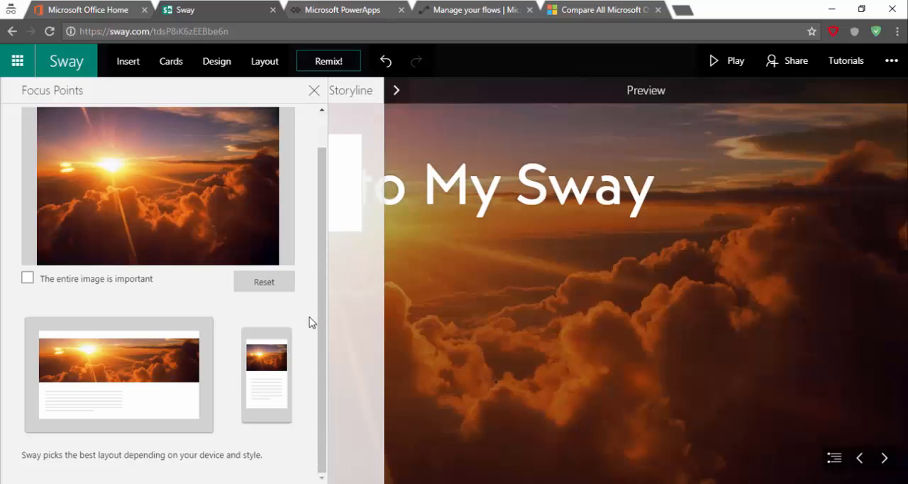
left_click(119, 201)
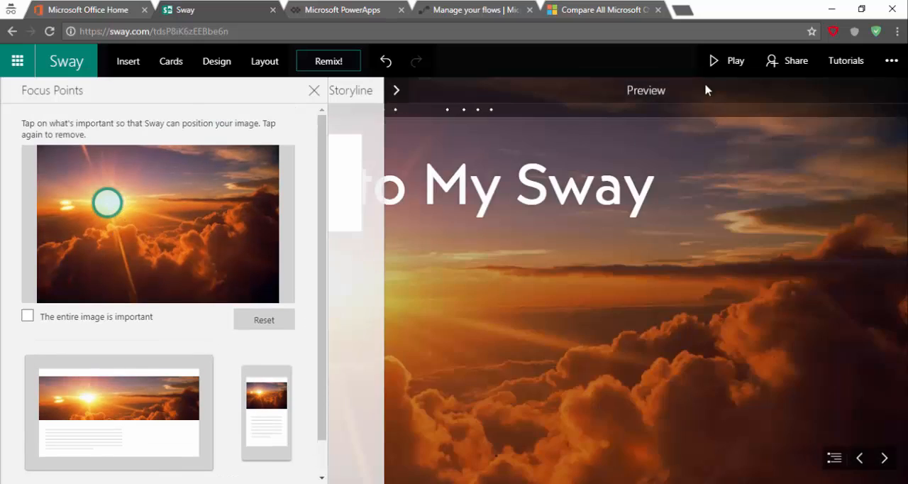
Play the Sway to view the title page, then return to editing in the storyline
left_click(727, 61)
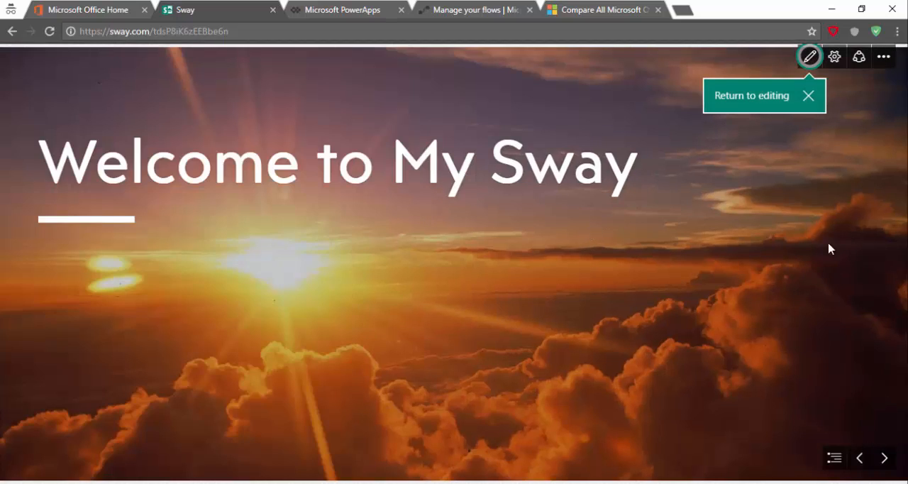
left_click(808, 56)
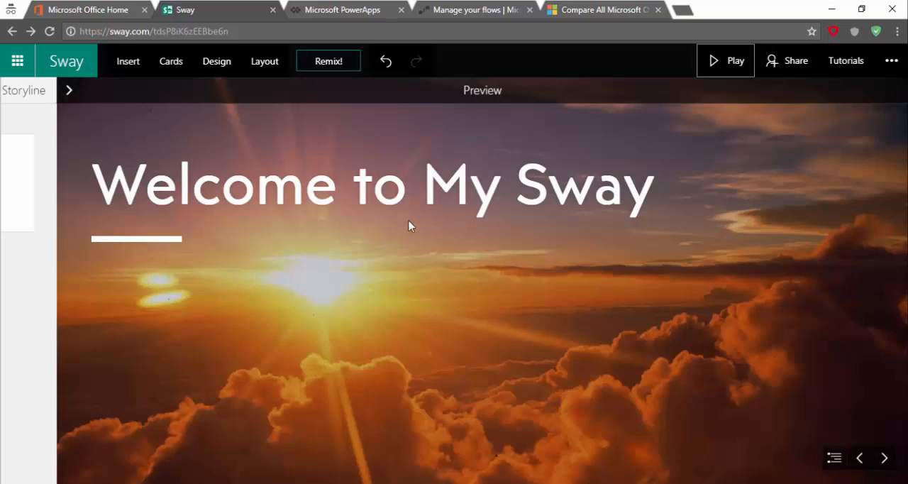
left_click(69, 90)
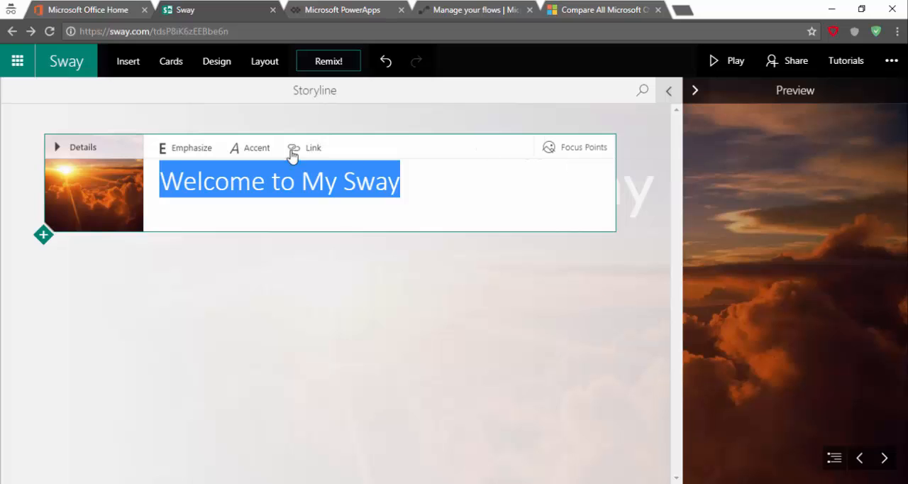
left_click(44, 235)
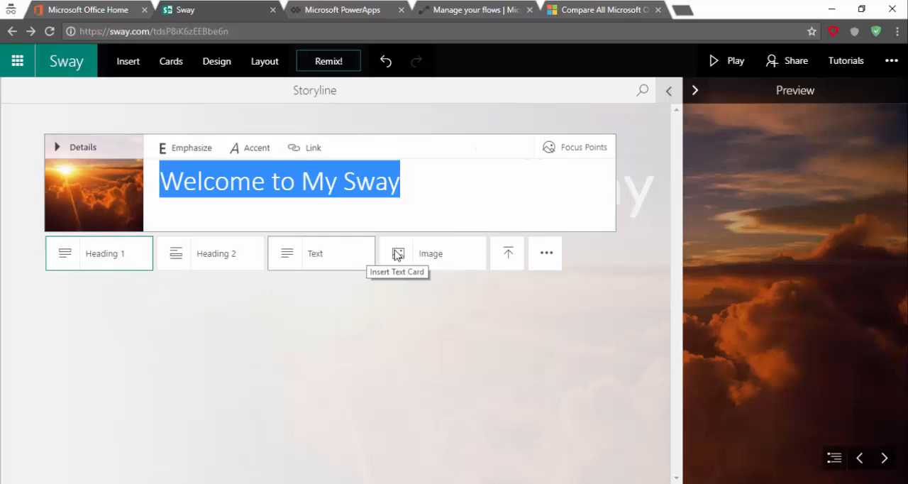
left_click(513, 257)
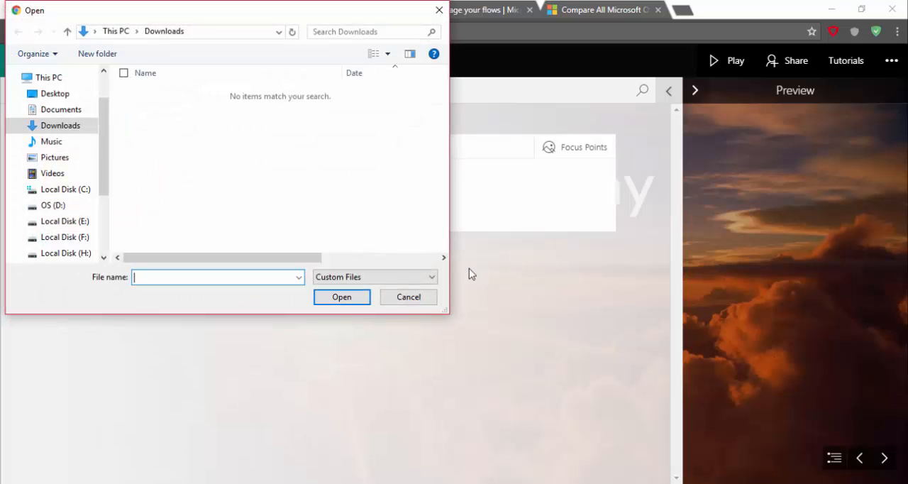
left_click(409, 296)
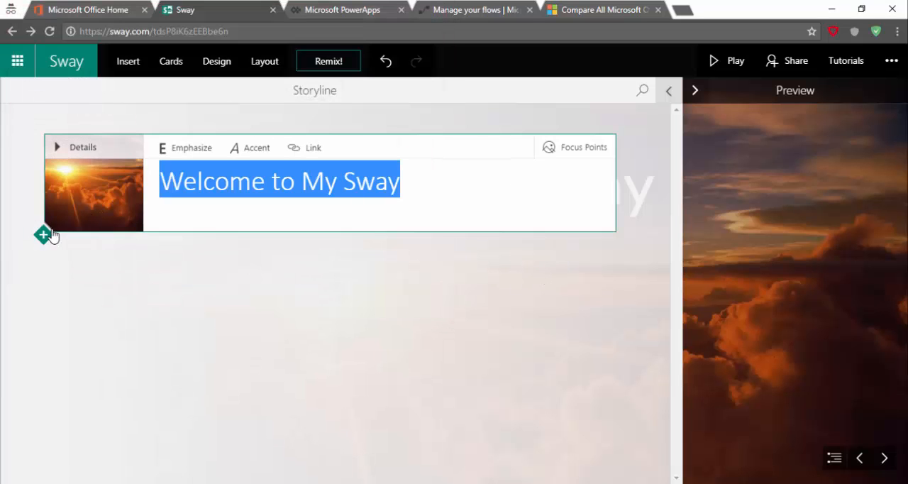
Browse the full list of card types and add a Heading 1 card below the title card
left_click(45, 235)
left_click(543, 259)
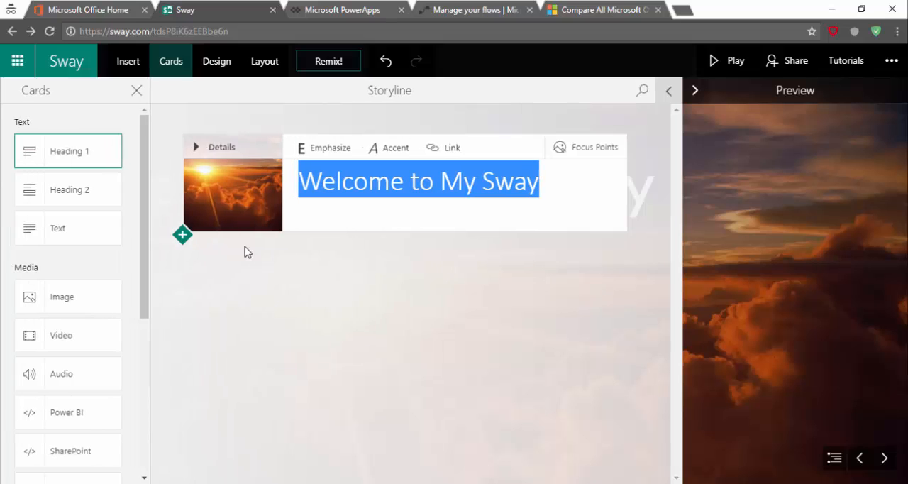
scroll(93, 280, "down", 3)
scroll(96, 280, "up", 2)
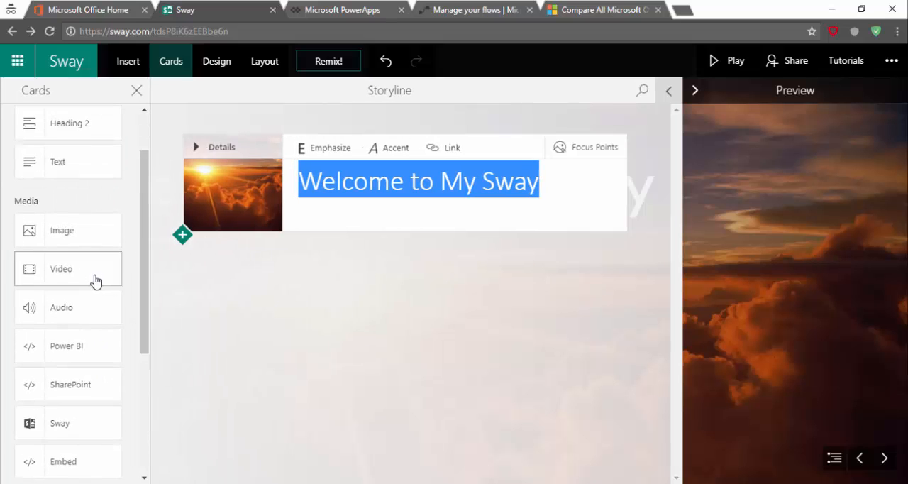
scroll(95, 280, "down", 2)
scroll(95, 280, "down", 1)
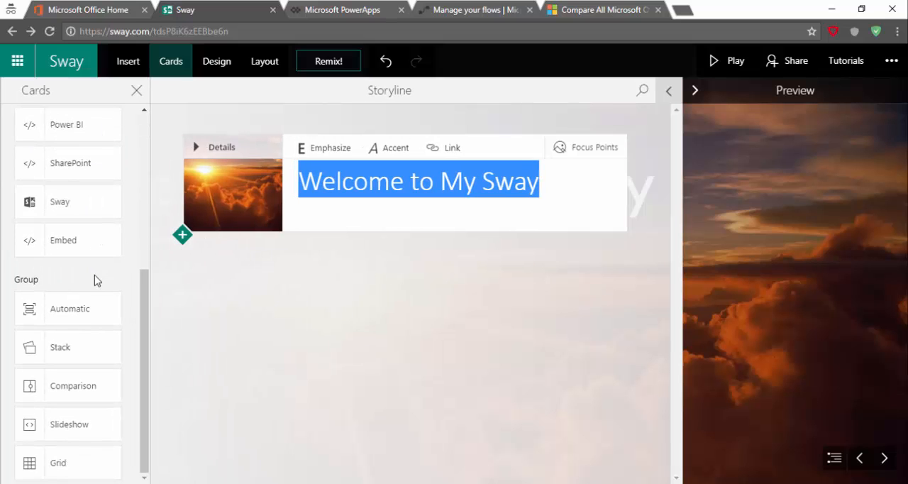
scroll(97, 280, "up", 4)
left_click(96, 162)
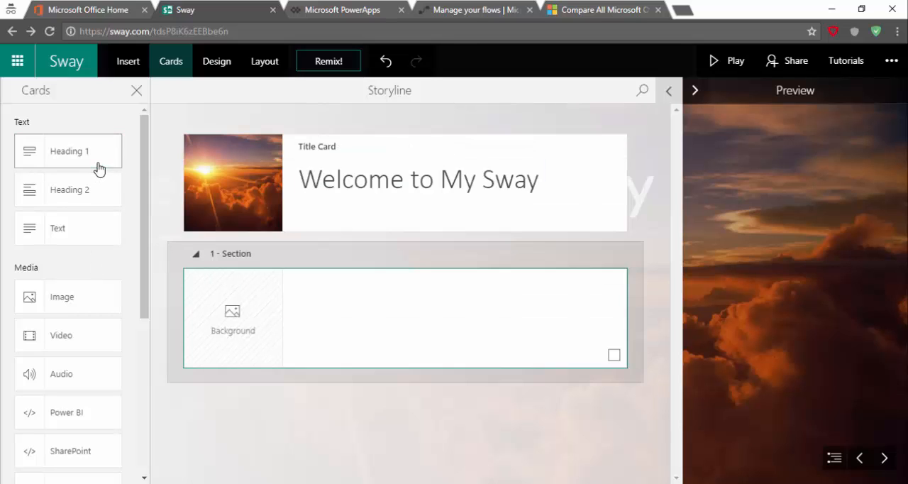
Enter "Terima Kasih sudah berkunjung ke Storyboard saya" as the heading of the first section
left_click(396, 322)
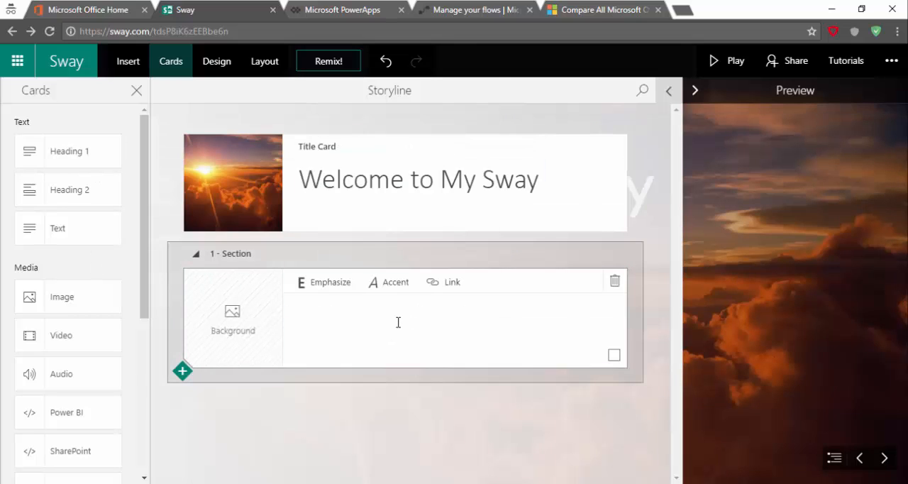
type("Terima Kasih sudah berkunjun")
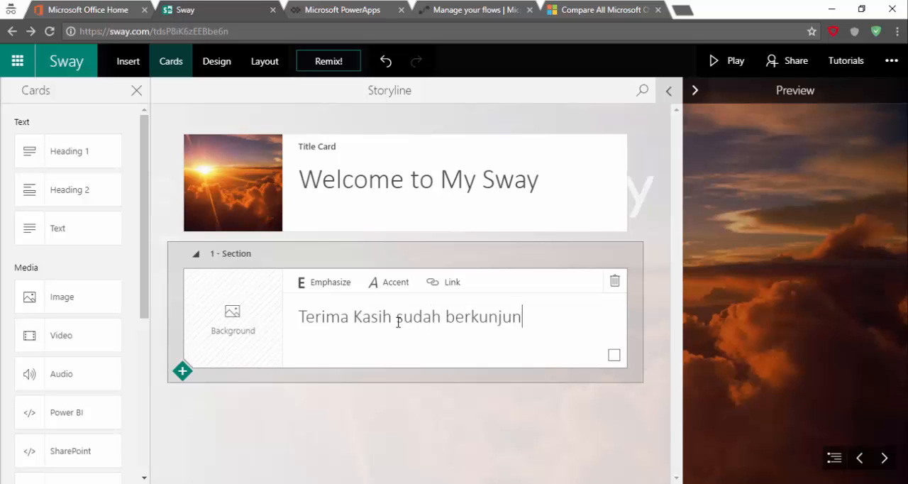
type("g ke Story")
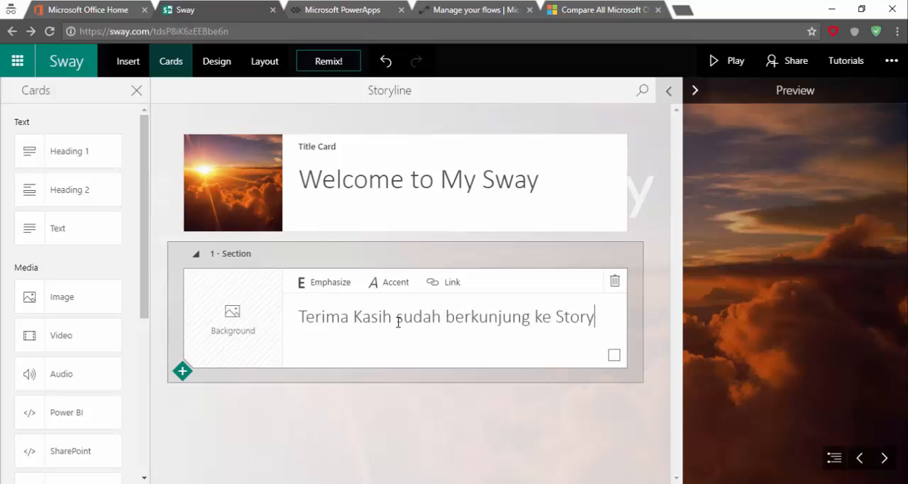
type("boar")
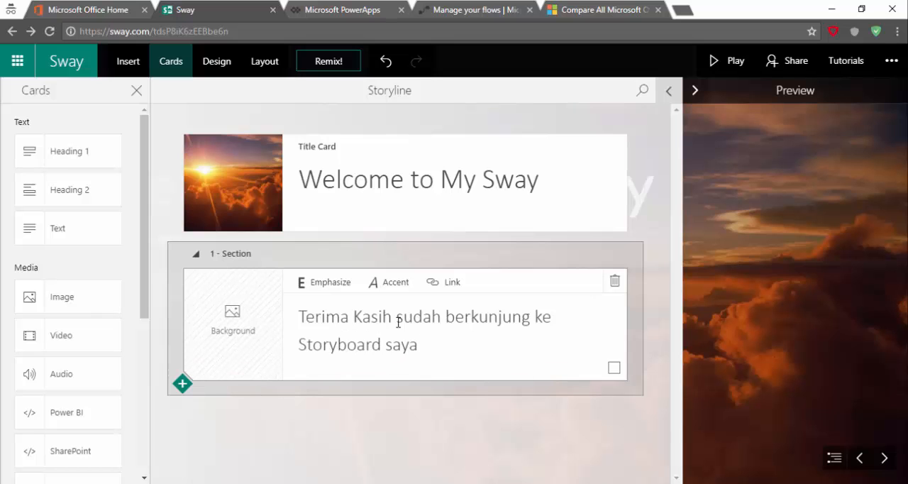
type("d saya")
Find images suggested for "Backgrounds" and set the green textured 1152 x 864 image as the section heading's background
left_click(253, 338)
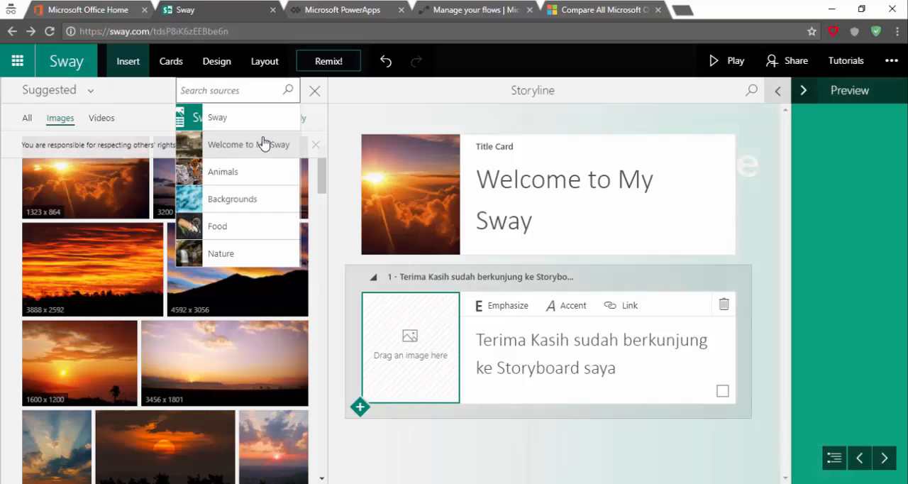
left_click(263, 212)
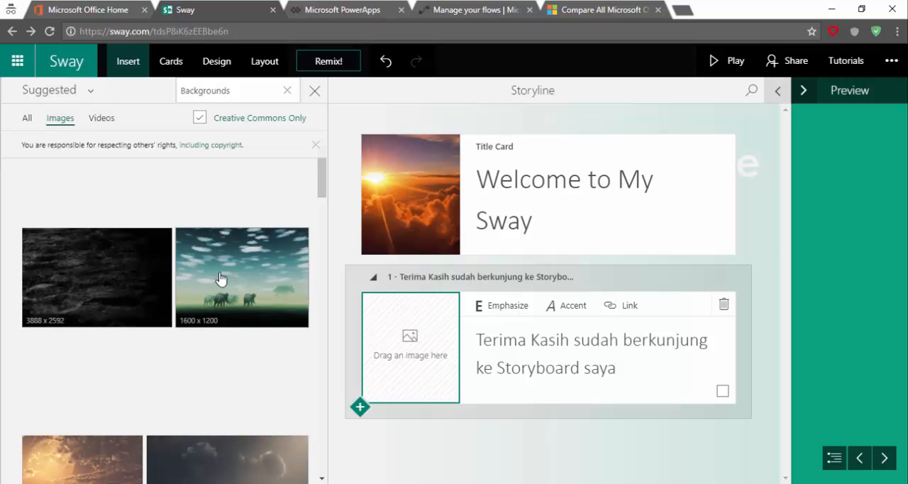
scroll(162, 285, "down", 3)
scroll(220, 277, "down", 3)
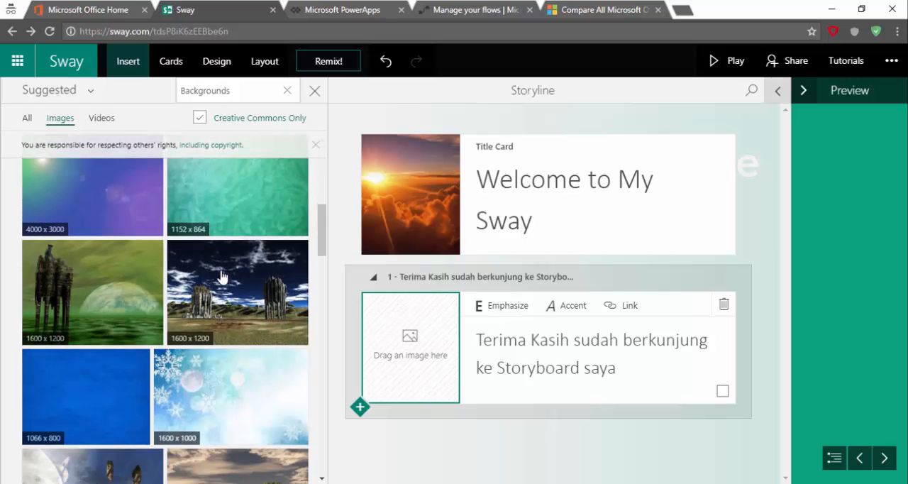
left_click(246, 219)
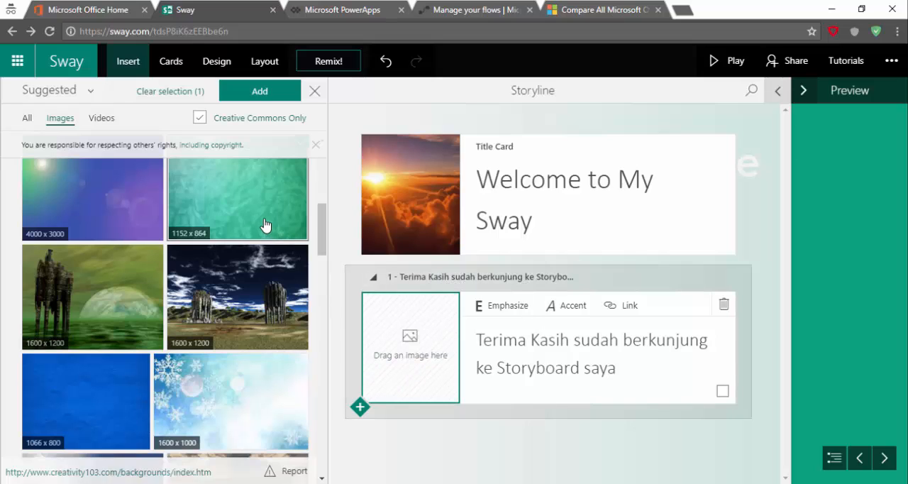
left_click_drag(261, 220, 412, 355)
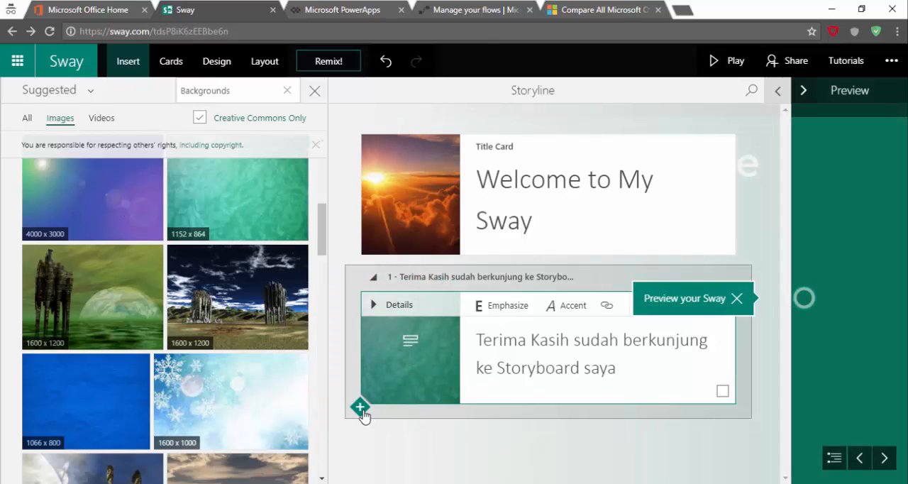
Add a Text card below the Heading 1 card in the first section
left_click(359, 408)
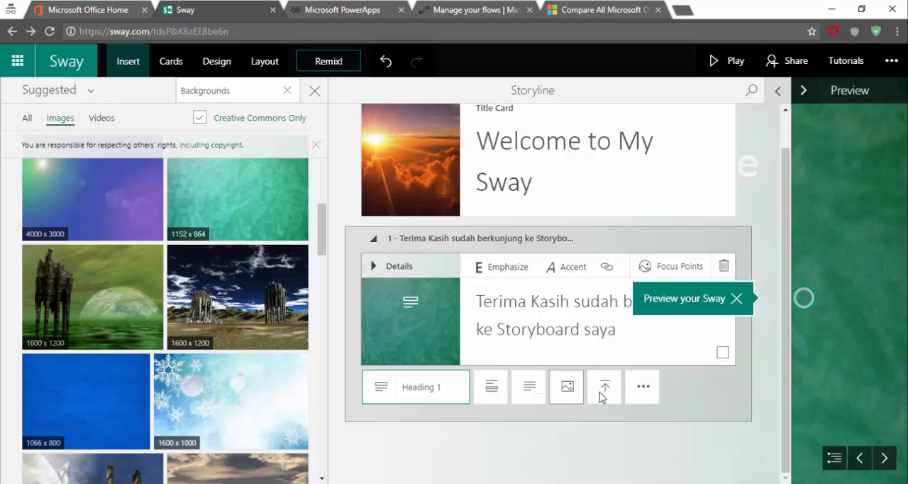
left_click(641, 392)
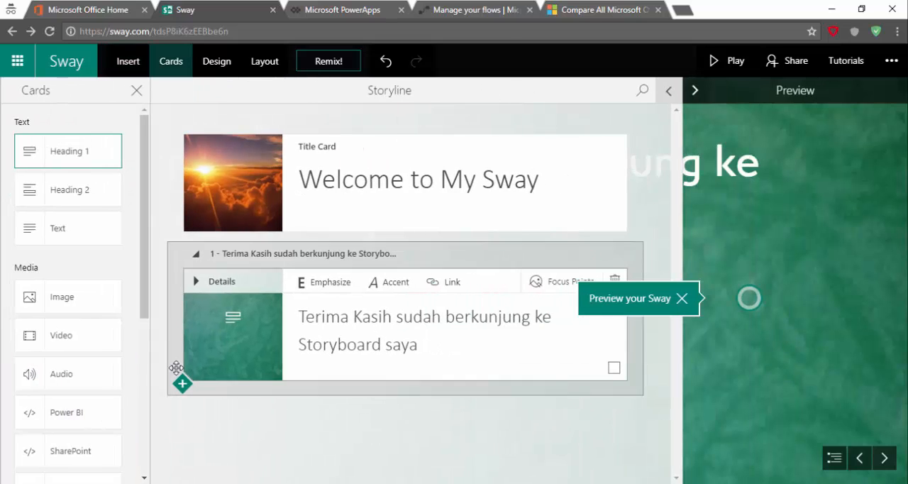
left_click(97, 232)
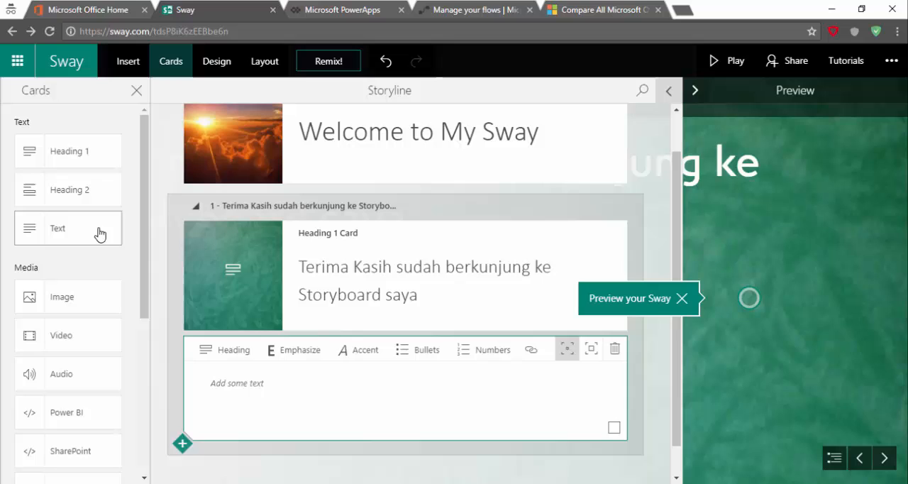
Enter "Terima kasih atas kunjungannya, saya berharap Anda bisa memberi feedback agar dapat membantu meningkatkan kualitas storyboard saya." in the text card
left_click(306, 387)
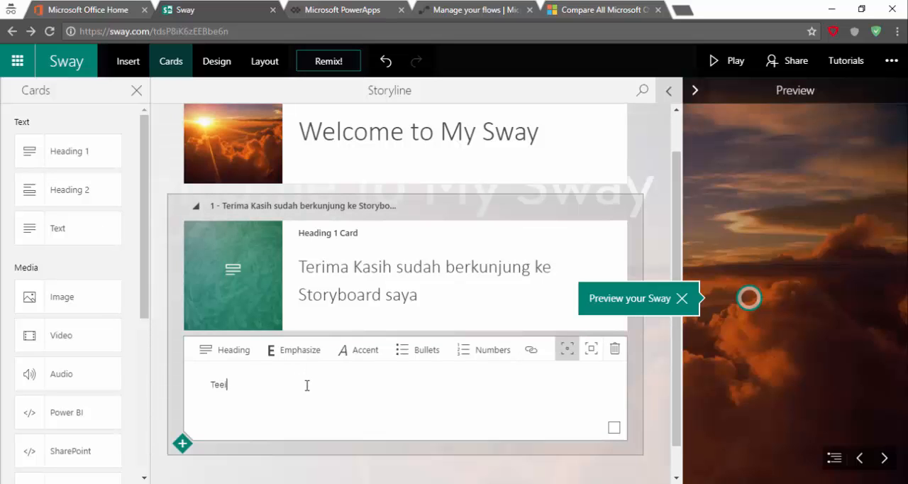
type("Terima kasih ")
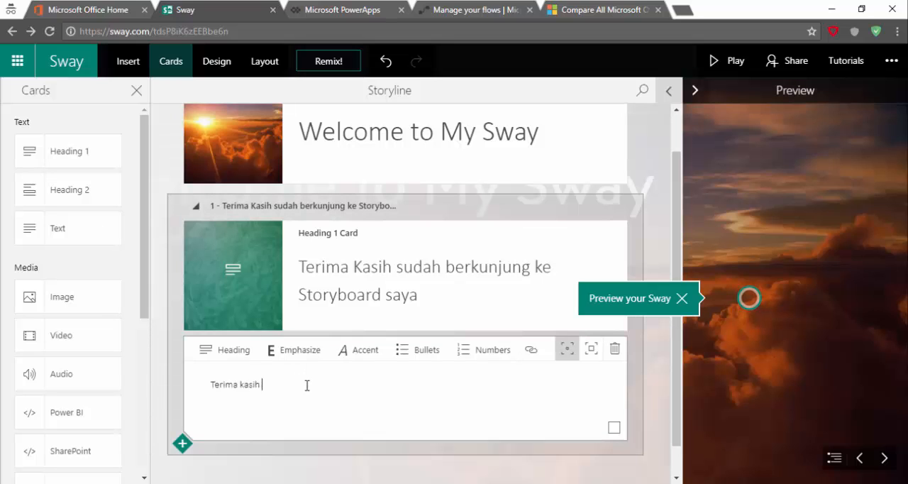
type("atas kunjungannya, saya ")
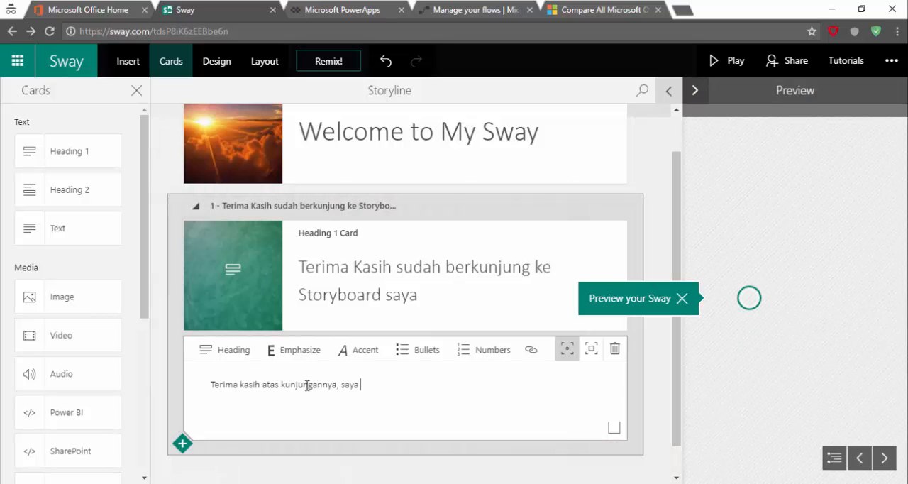
type("berharap Anda ")
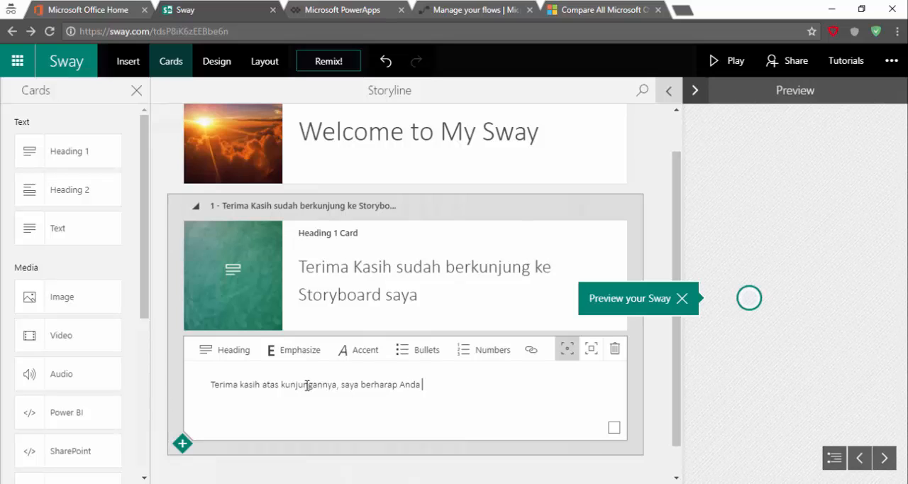
type("bisa mem")
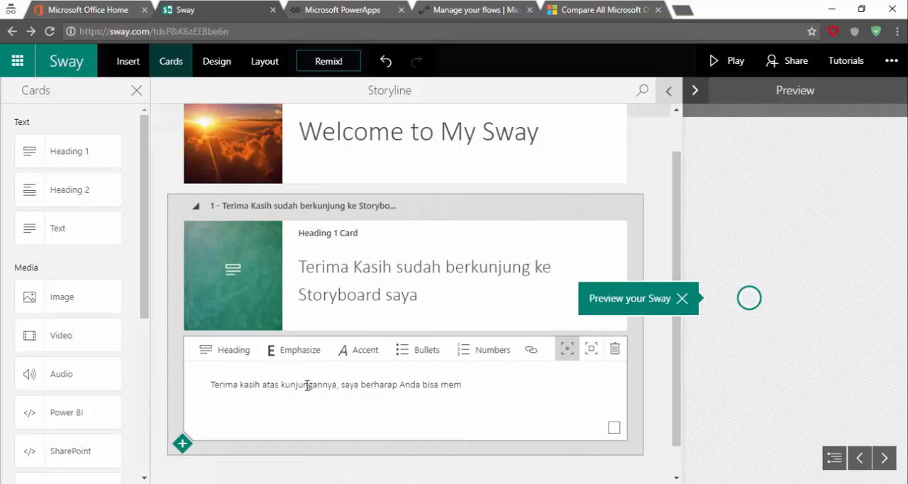
type("beri feedb")
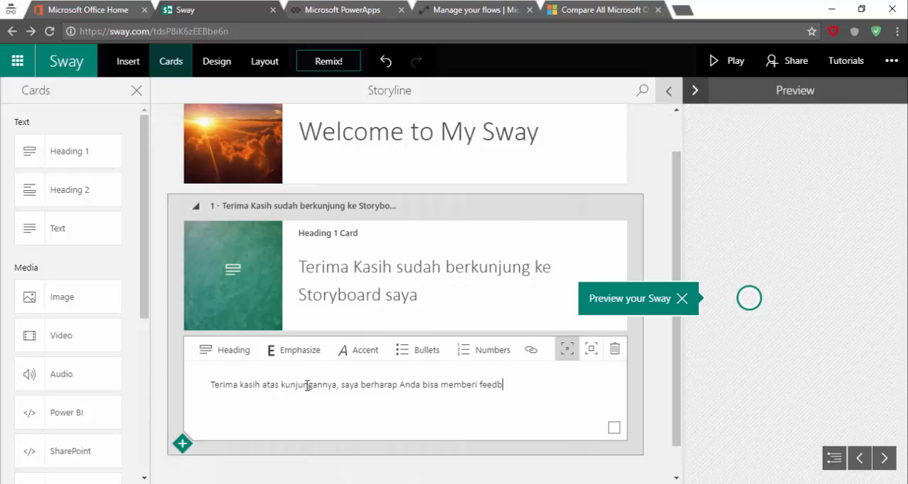
type("ack aga")
type("ntu ")
type("meningkatkan kualitas stor")
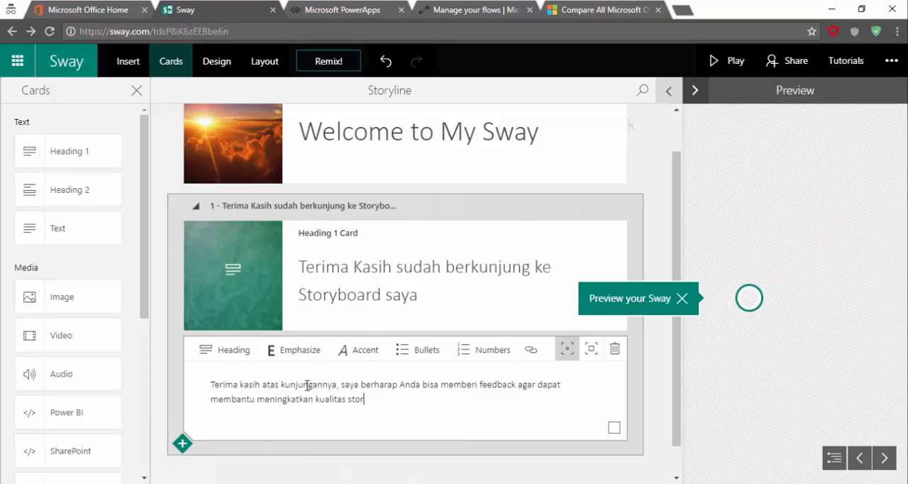
type("ybo")
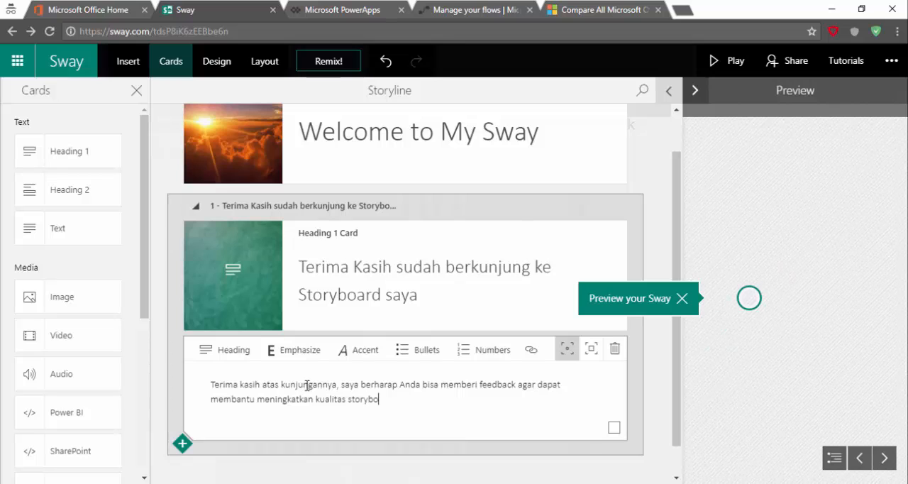
type("ard saya")
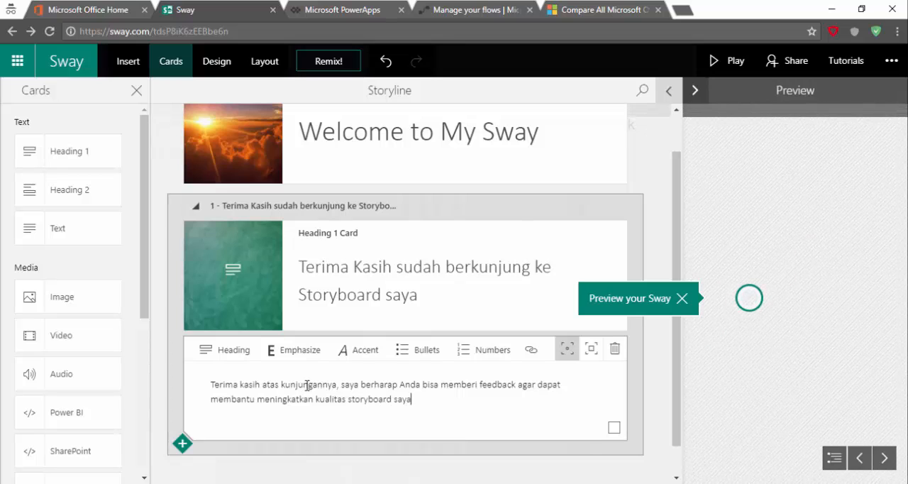
type(".")
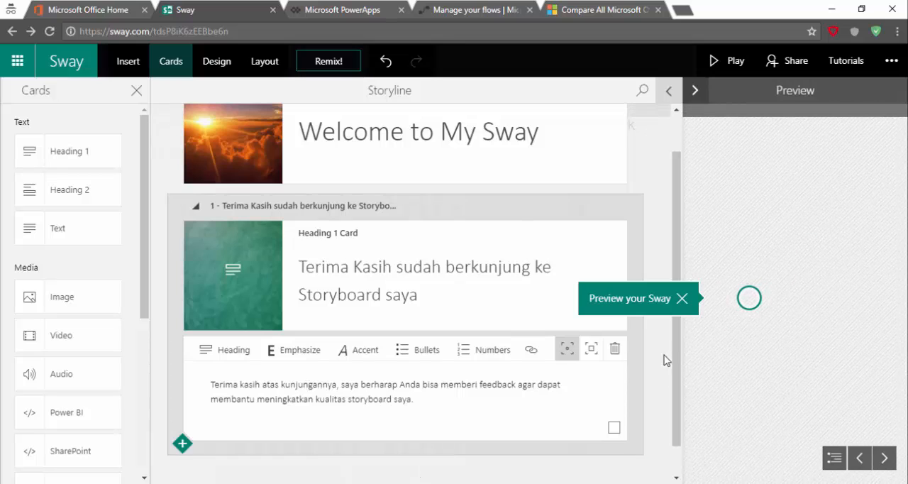
Preview the new text page, return to the storyline, and briefly select and deselect the text card
left_click(749, 300)
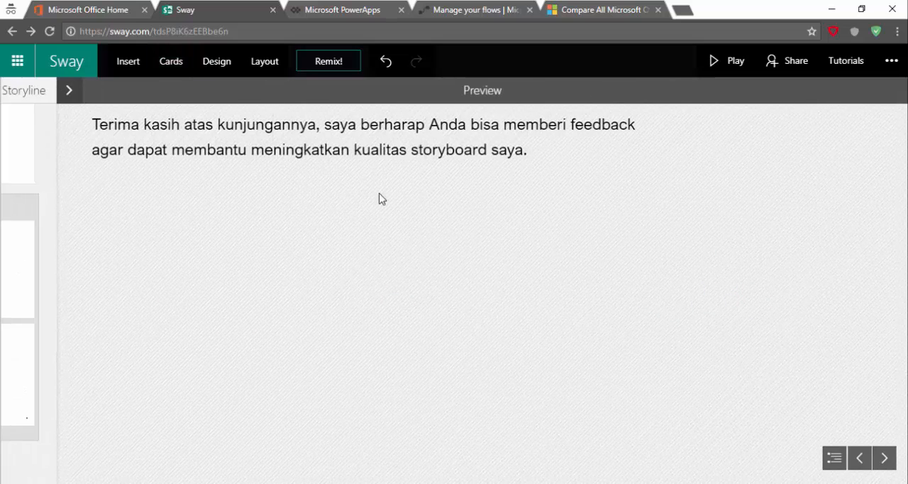
left_click(68, 90)
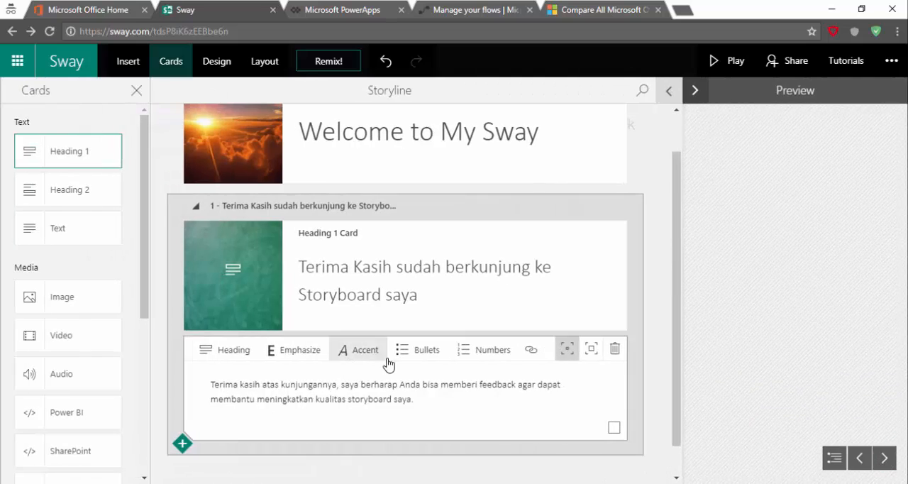
left_click(614, 428)
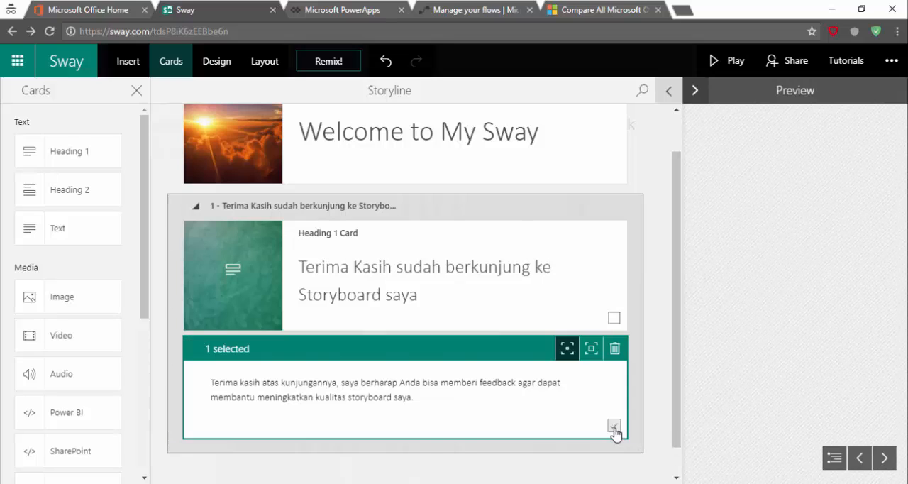
left_click(613, 428)
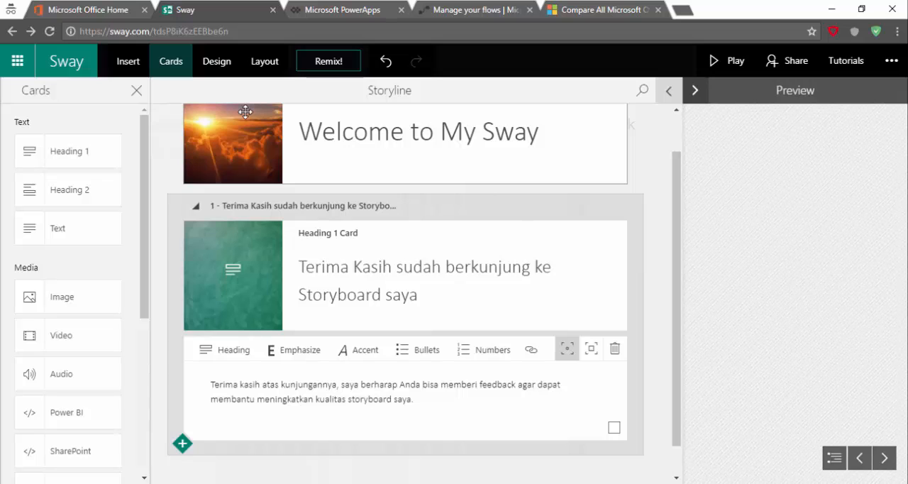
left_click_drag(274, 245, 647, 128)
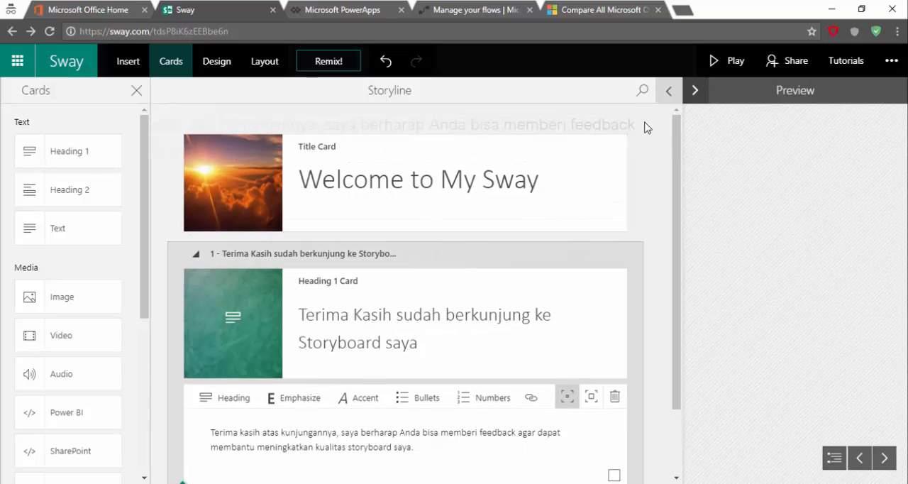
Play the Sway and page through from the title page to the closing page
left_click(731, 67)
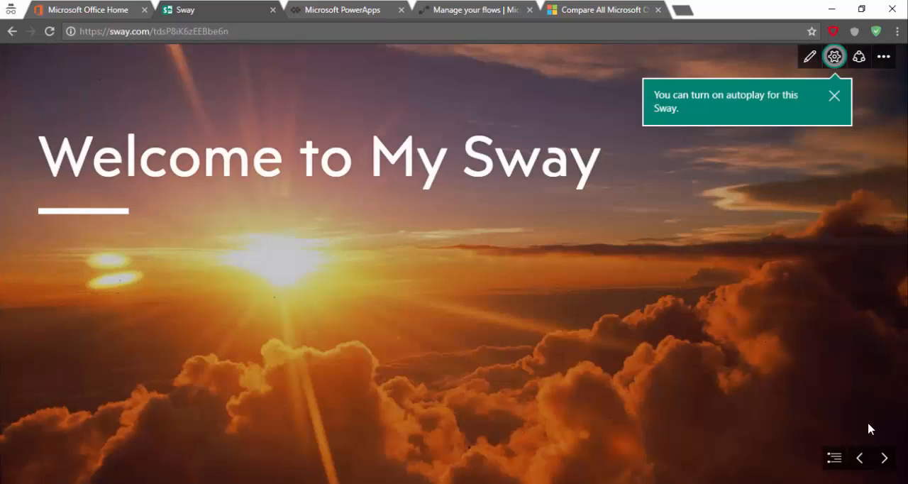
left_click(880, 458)
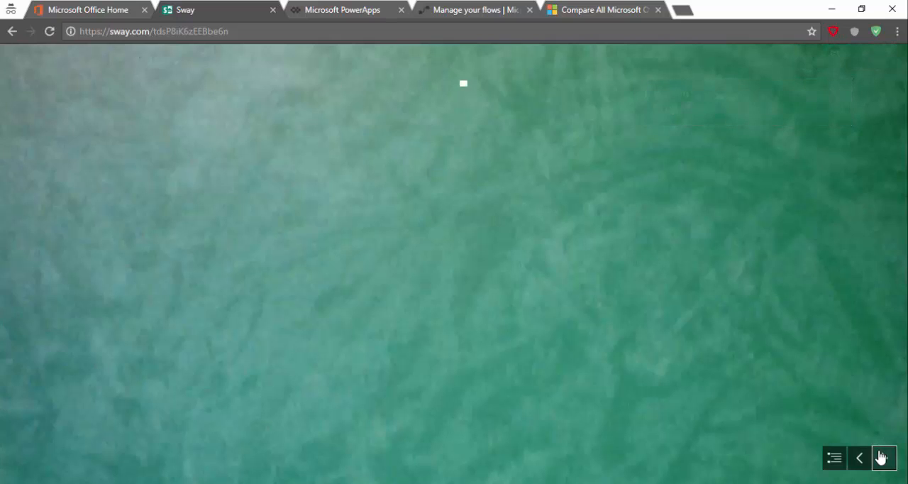
left_click(880, 458)
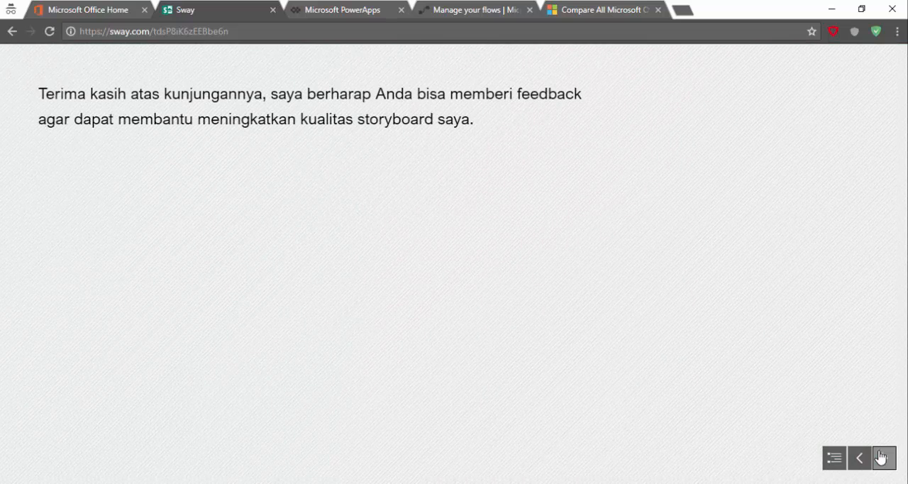
left_click(880, 457)
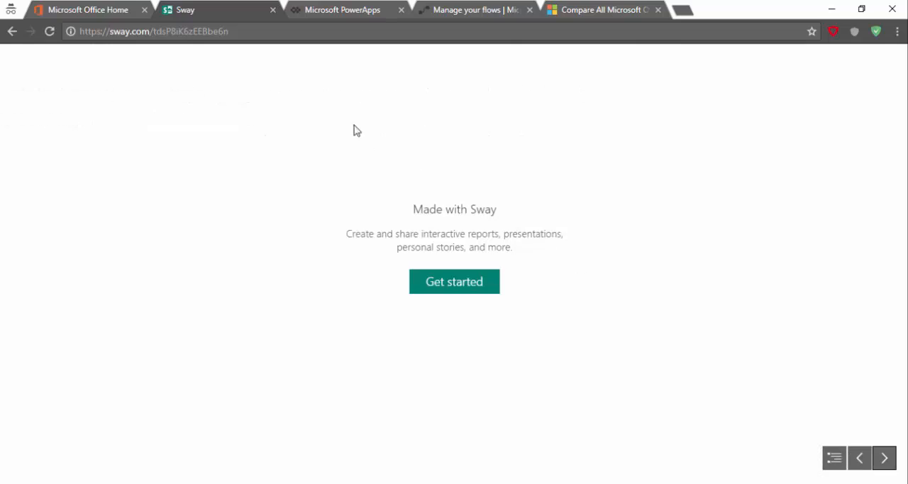
left_click(277, 36)
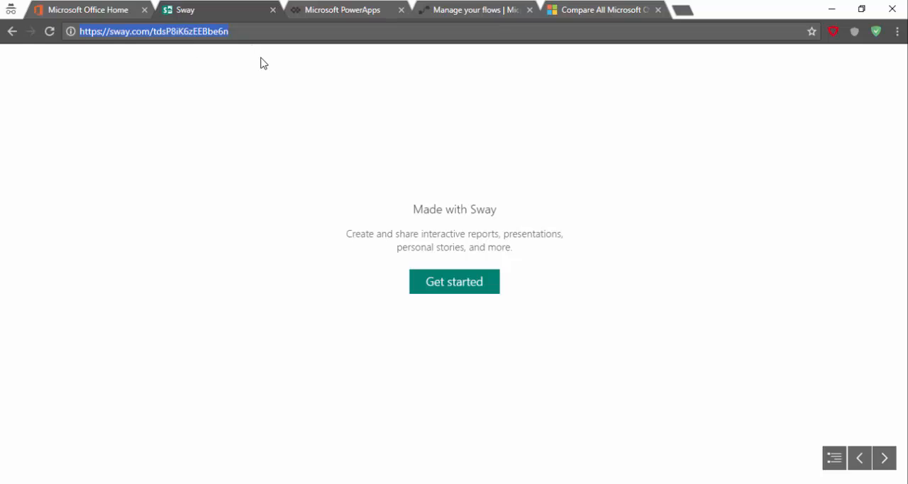
Jump back to the title page through the navigation overview, then return to editing the Sway
left_click(836, 461)
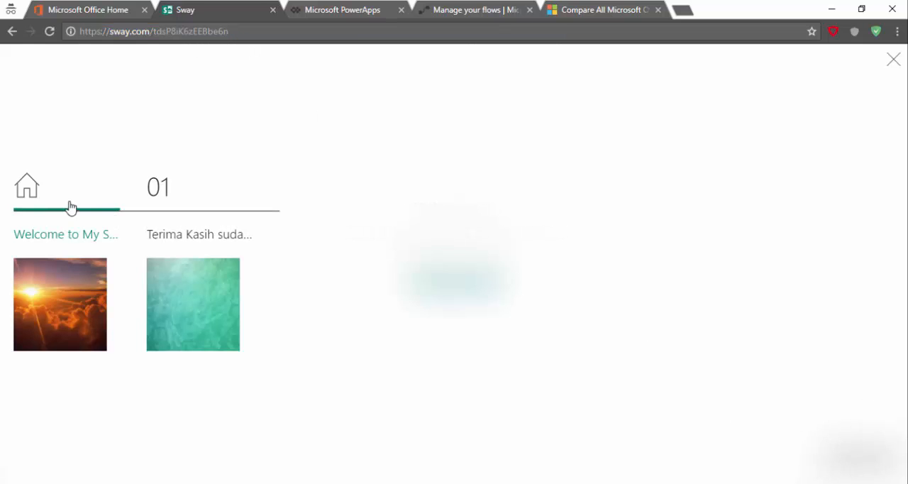
left_click(35, 203)
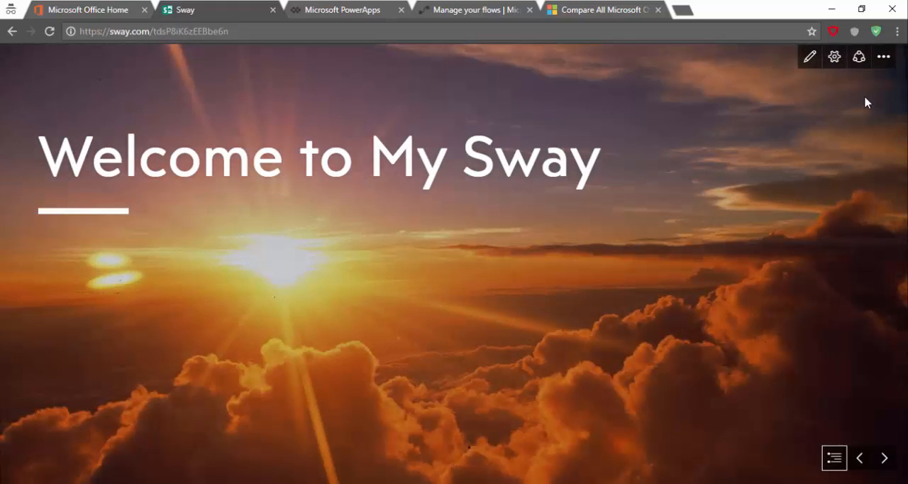
left_click(810, 57)
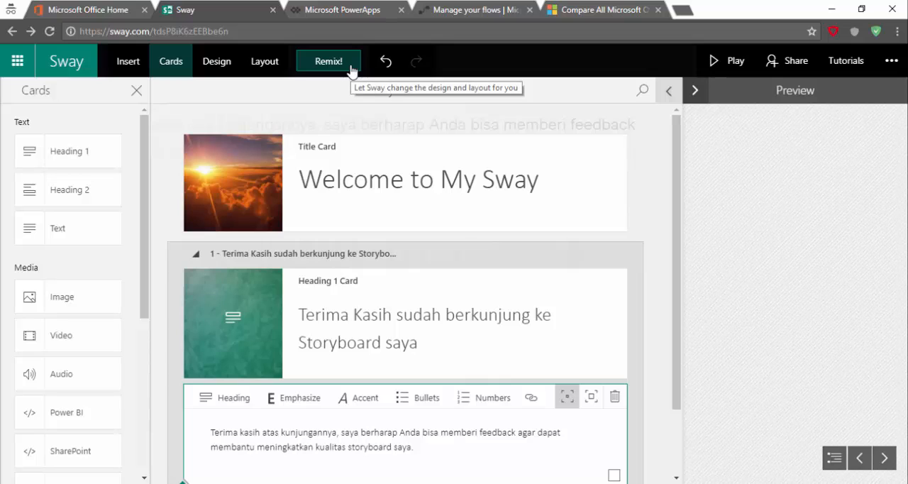
Try remixing the Sway's design and layout, page forward and back through the preview, then undo the remix
left_click(351, 69)
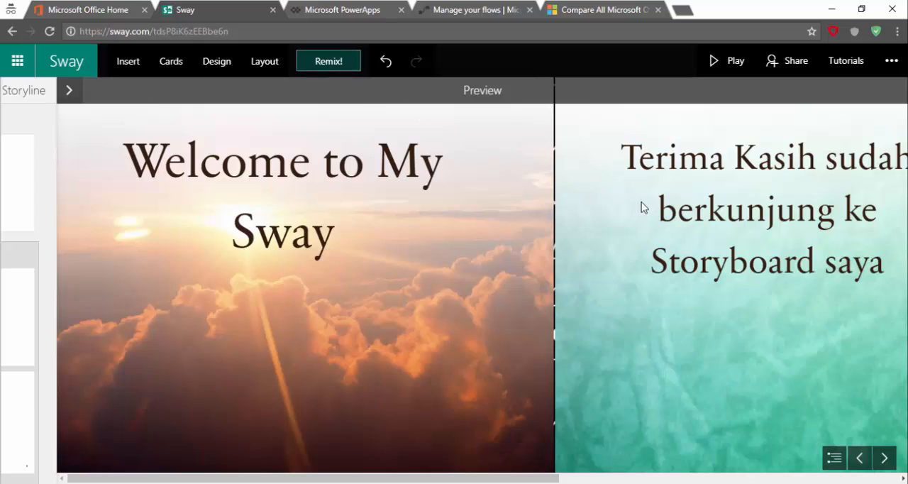
left_click(879, 458)
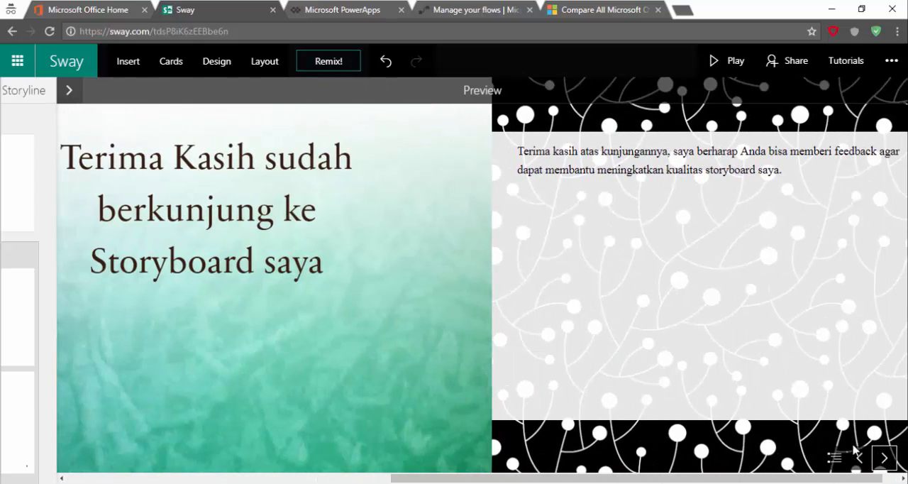
left_click(856, 455)
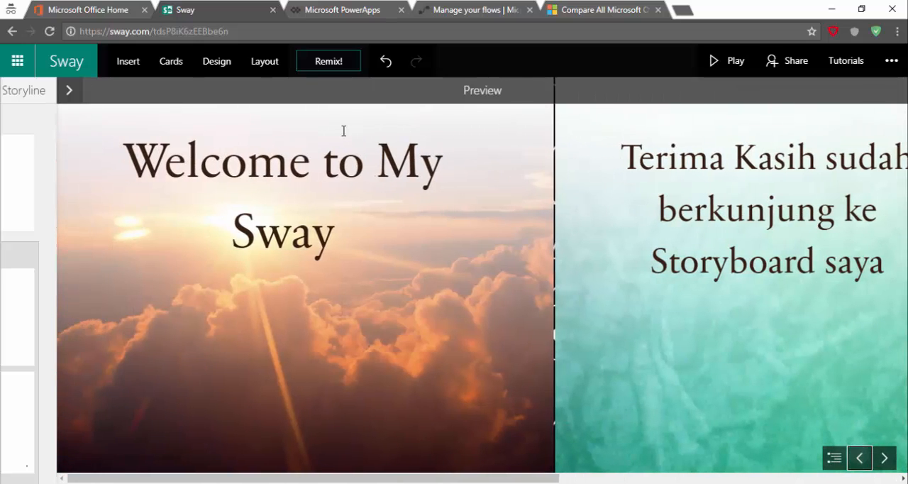
left_click(385, 64)
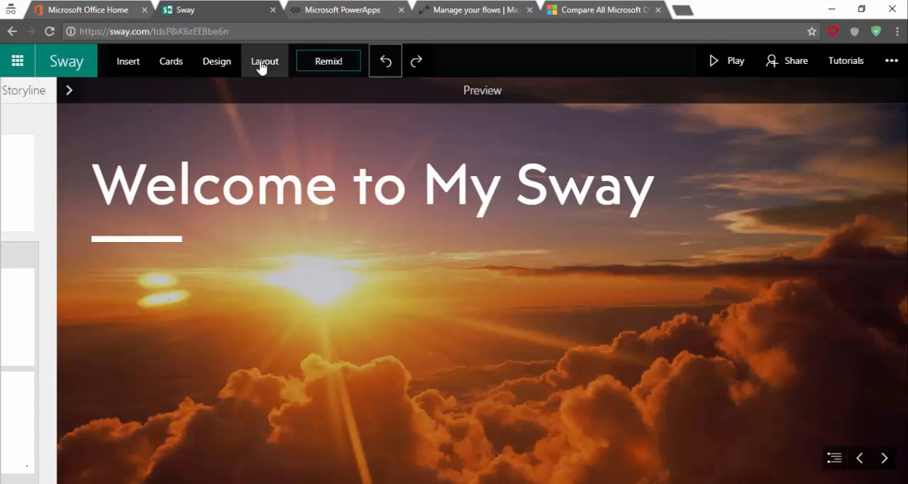
Apply the design with handwritten lettering and a crosshatched line background to the Sway, then return to the storyline
left_click(209, 70)
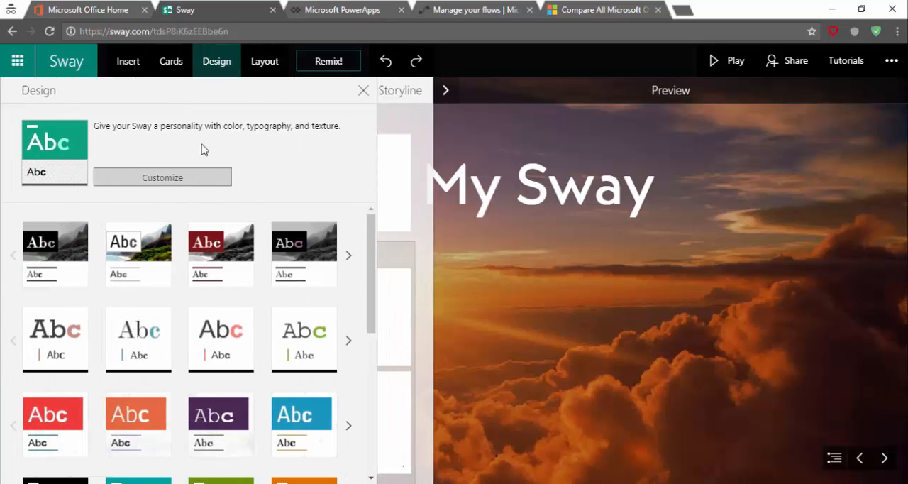
scroll(220, 239, "down", 5)
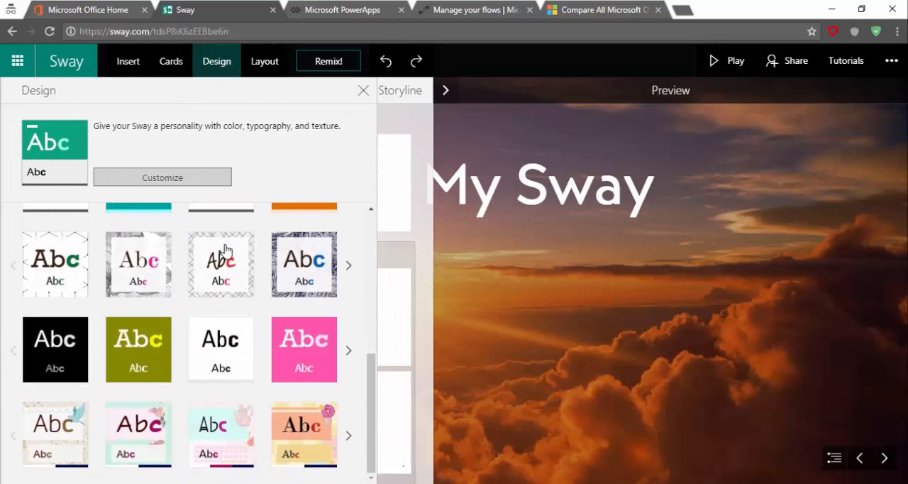
left_click(224, 250)
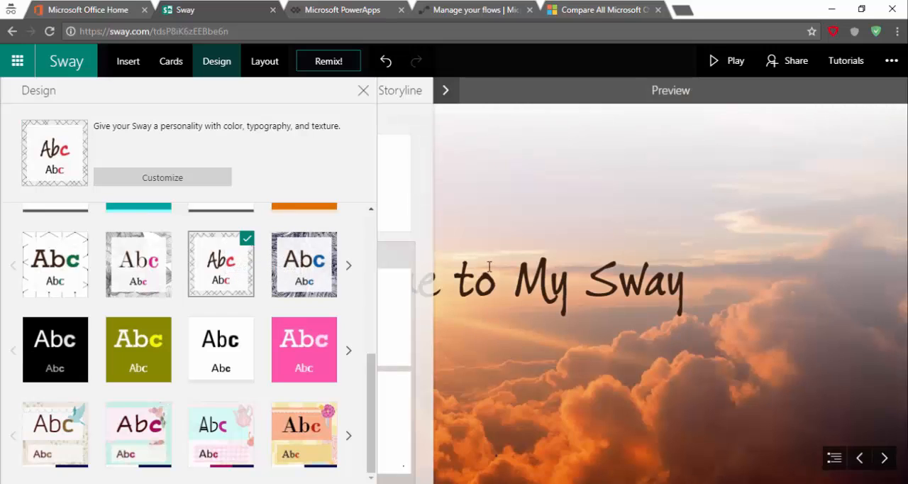
left_click(445, 90)
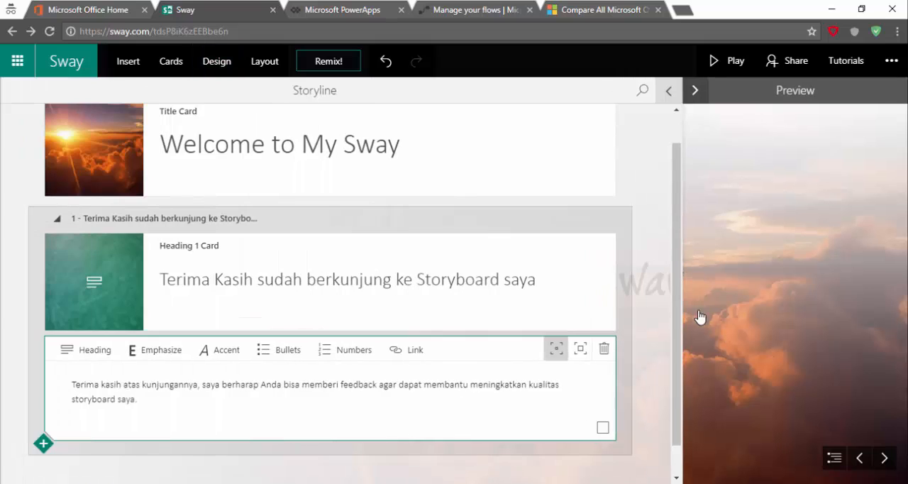
Preview the restyled Sway page by page up to the text page, then page back to the title page
left_click(767, 286)
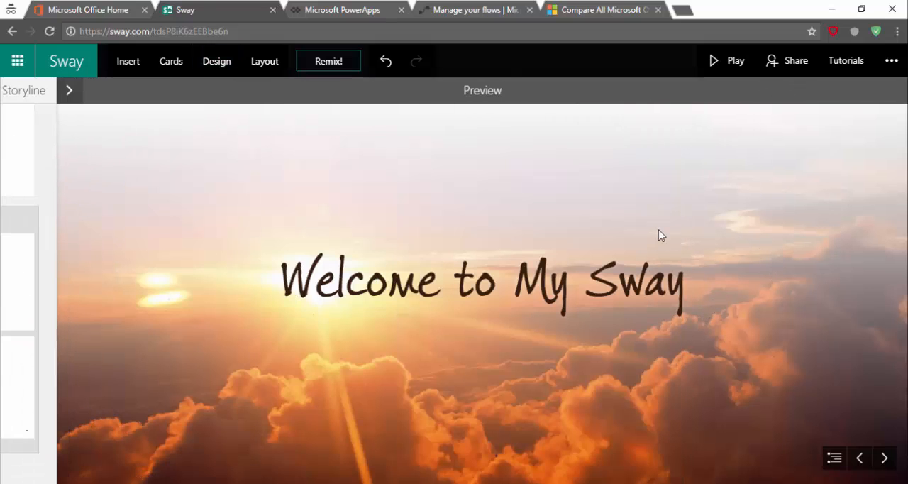
left_click(886, 458)
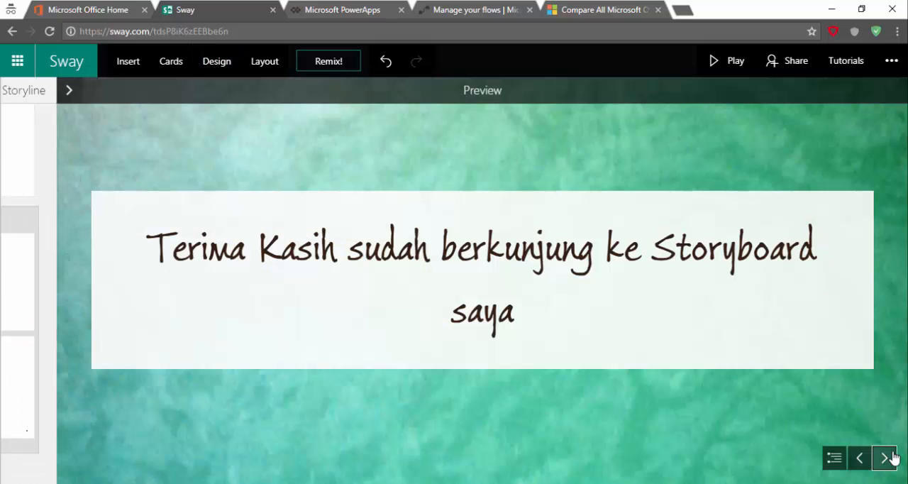
left_click(891, 455)
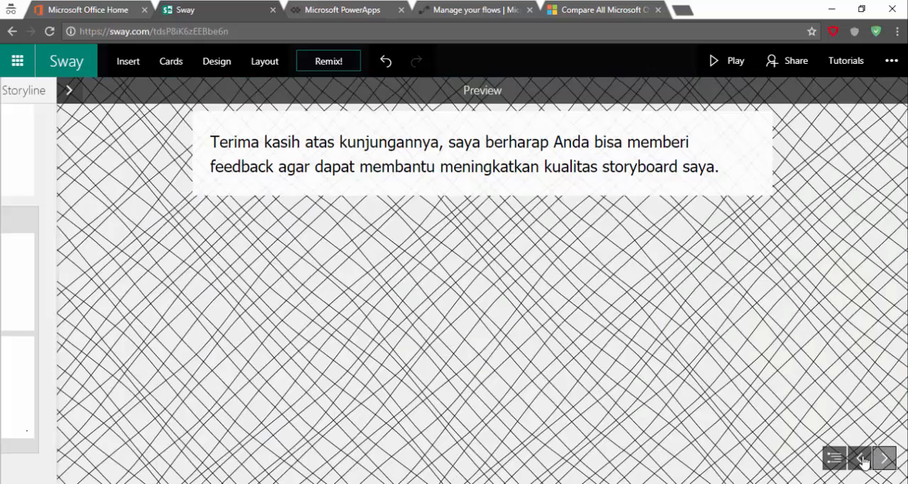
left_click(860, 458)
left_click(860, 459)
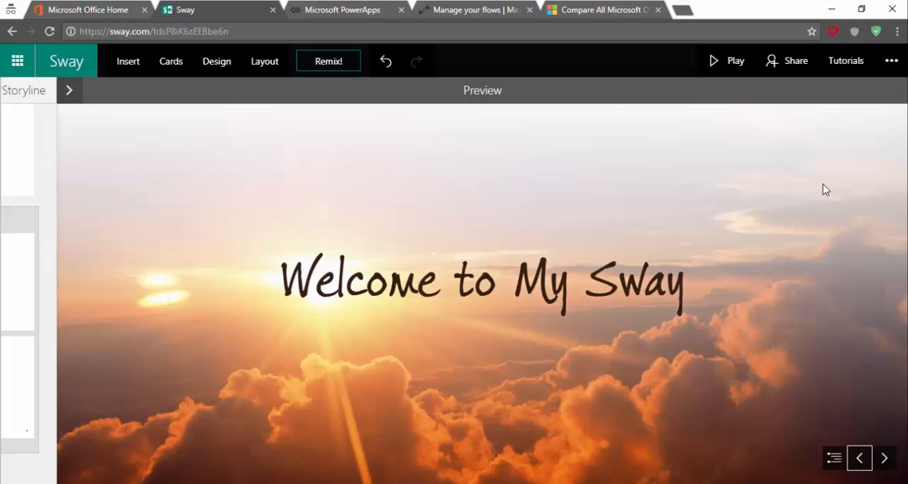
Copy the Sway's view link for people in the organization, then view its embed code and dismiss it
left_click(788, 74)
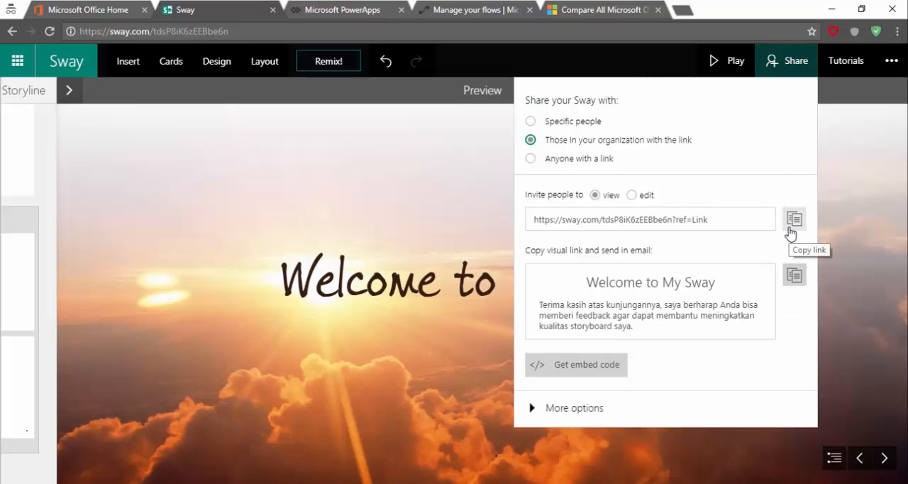
left_click(793, 219)
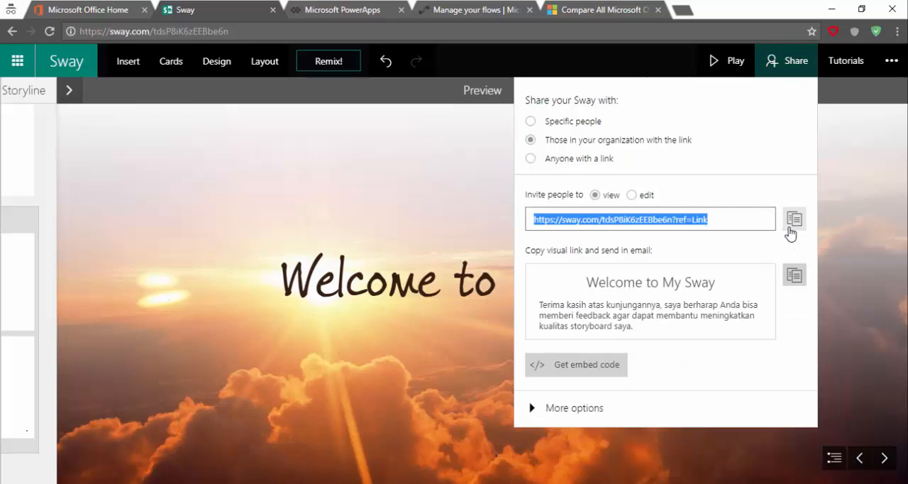
left_click(599, 369)
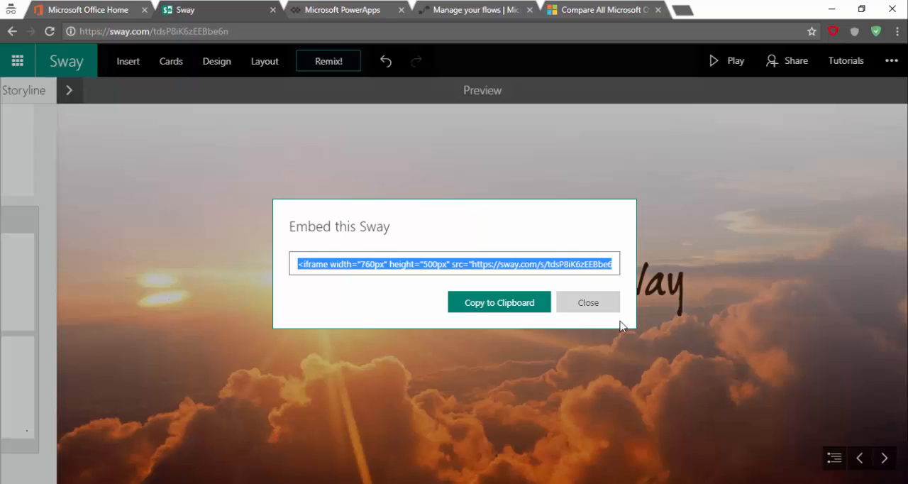
left_click(606, 303)
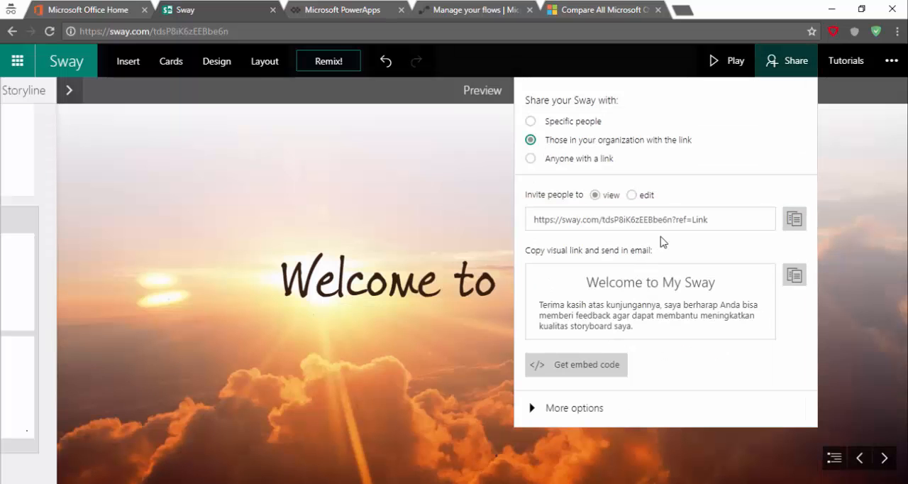
Copy the Sway's view link again and open it in a new browser tab
left_click(794, 219)
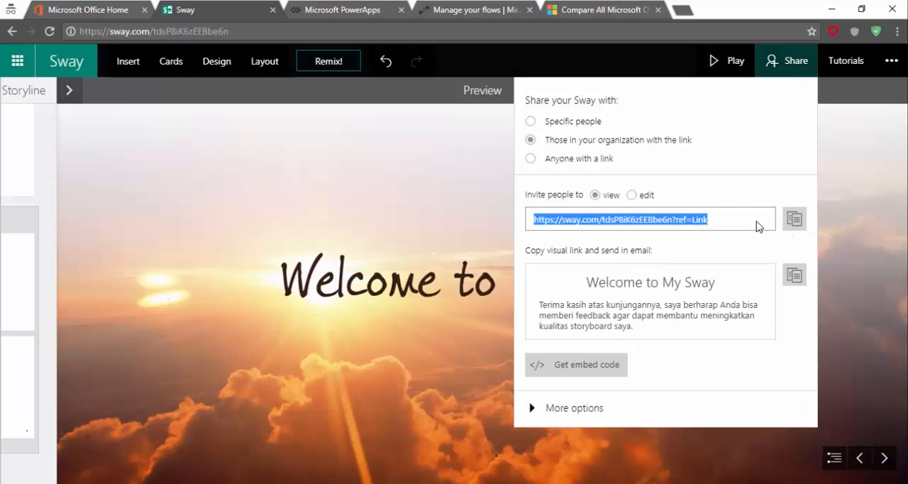
key("ctrl+t")
key("ctrl+v")
key("Return")
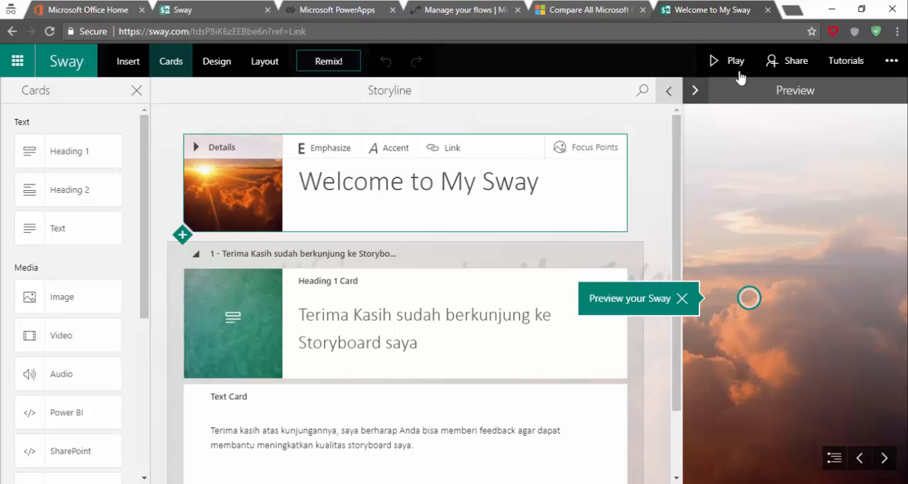
Play the Sway opened from the shared link and page forward to its text page
left_click(717, 62)
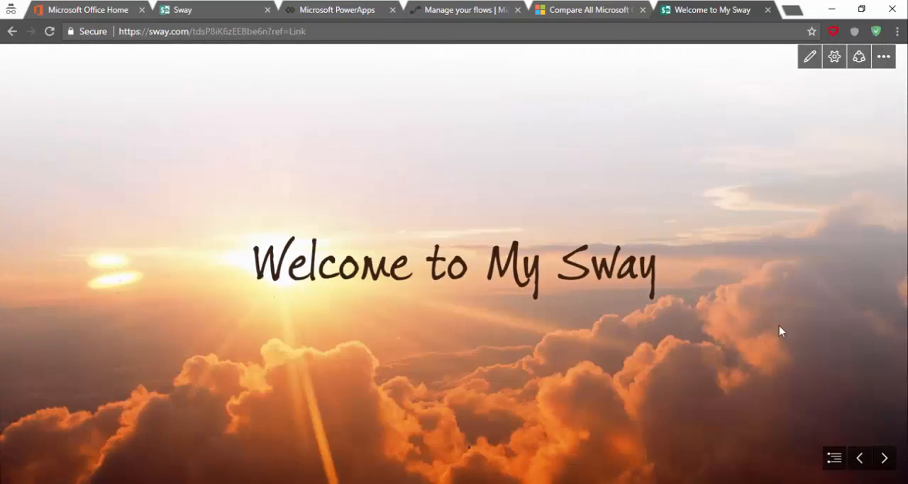
left_click(879, 459)
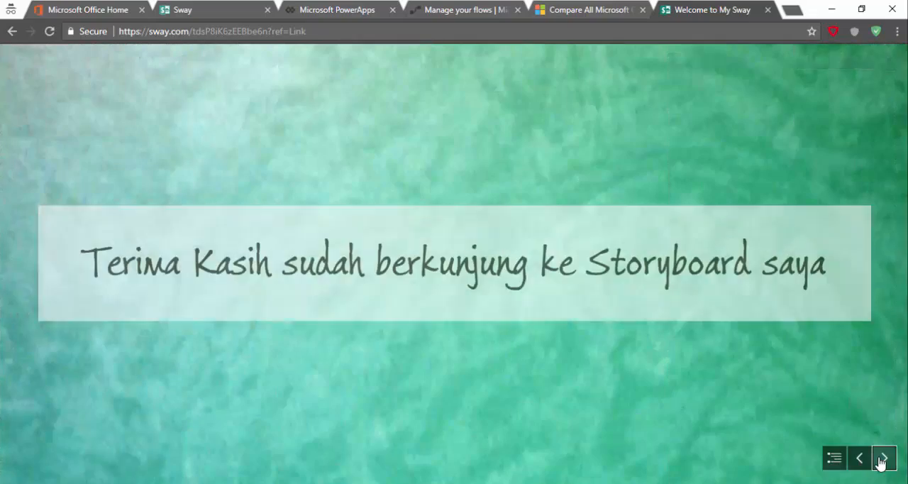
left_click(879, 460)
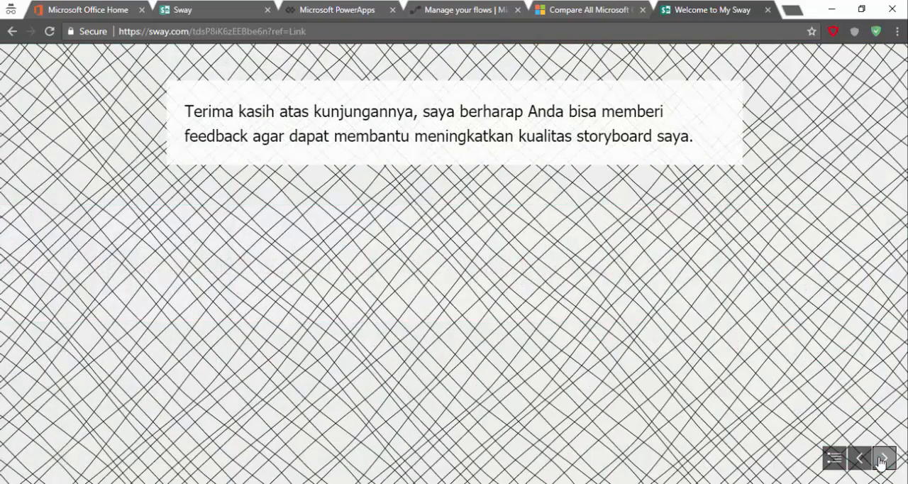
Return to the original Sway tab, go to My Sways and open the Sway "Persib Menang atas Arema Cronus dengan Skor 2-1"
left_click(225, 13)
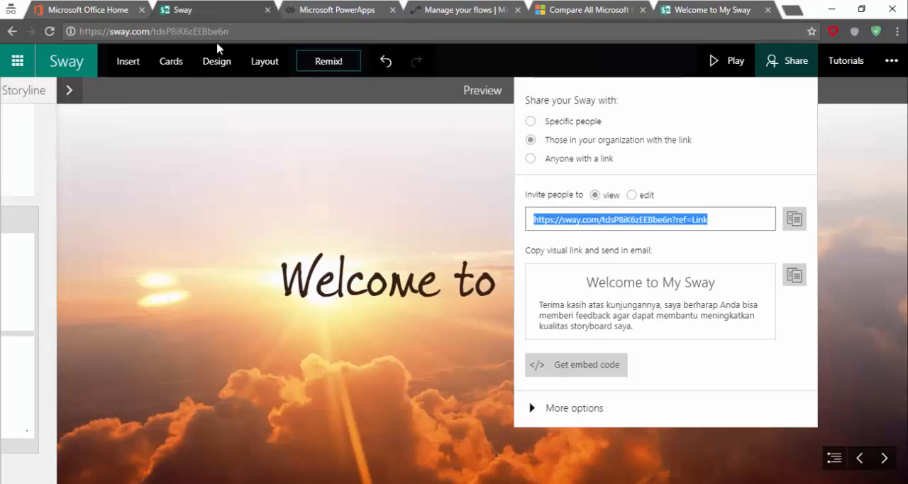
left_click(69, 91)
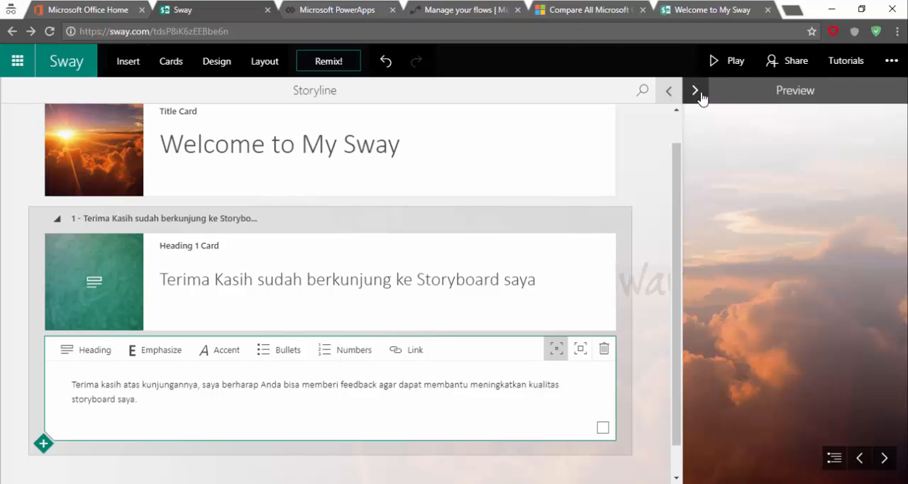
left_click(91, 64)
scroll(264, 305, "down", 4)
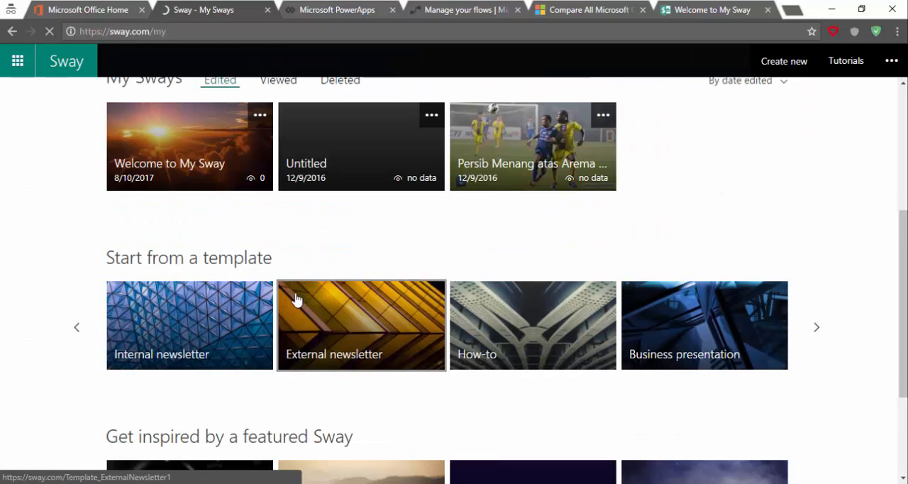
left_click(560, 158)
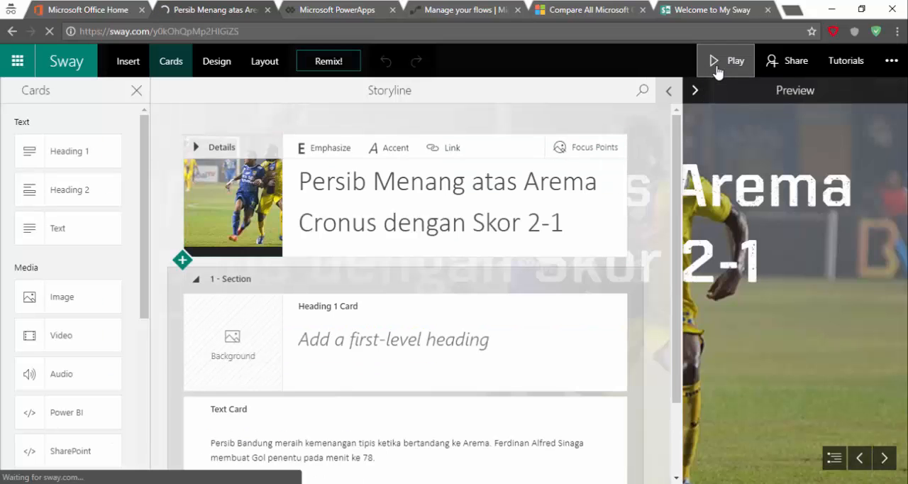
Play the football match Sway through to its closing page, then return to editing it
left_click(716, 70)
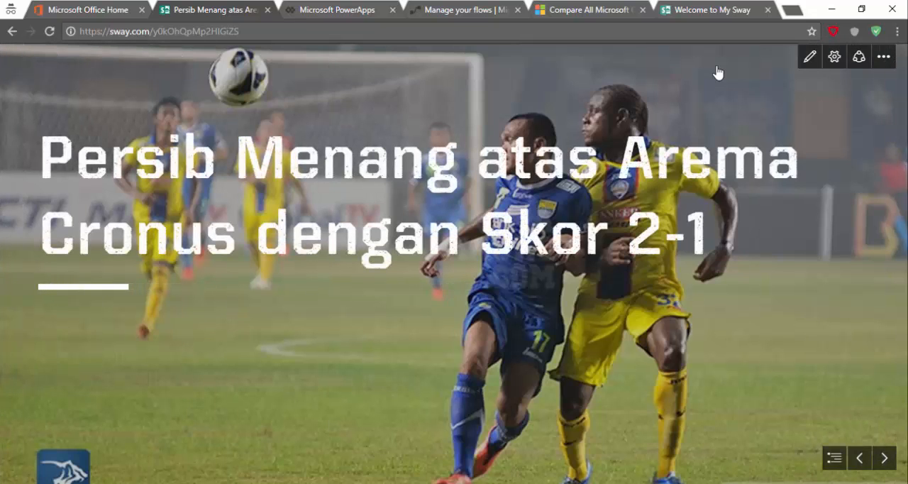
left_click(880, 459)
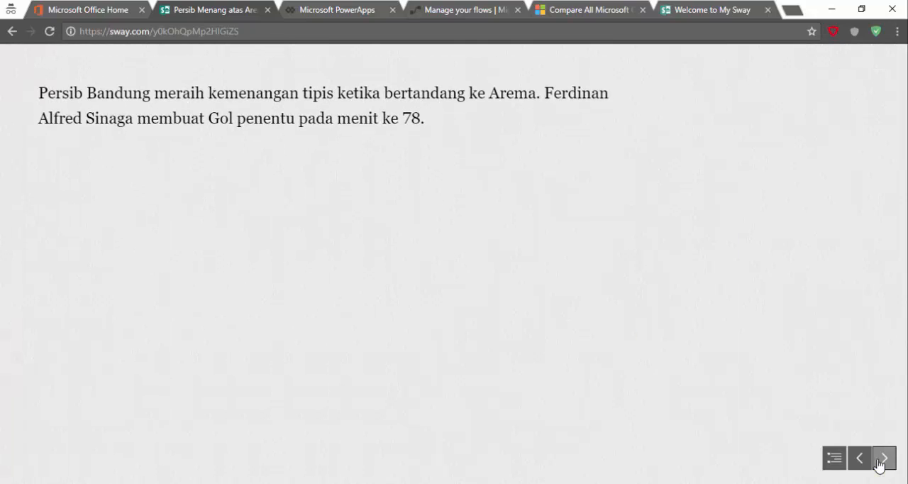
left_click(880, 461)
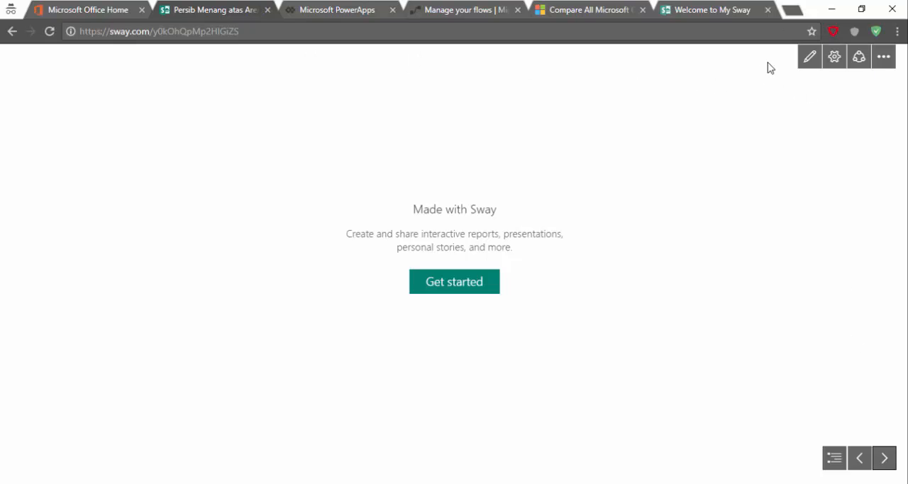
left_click(812, 62)
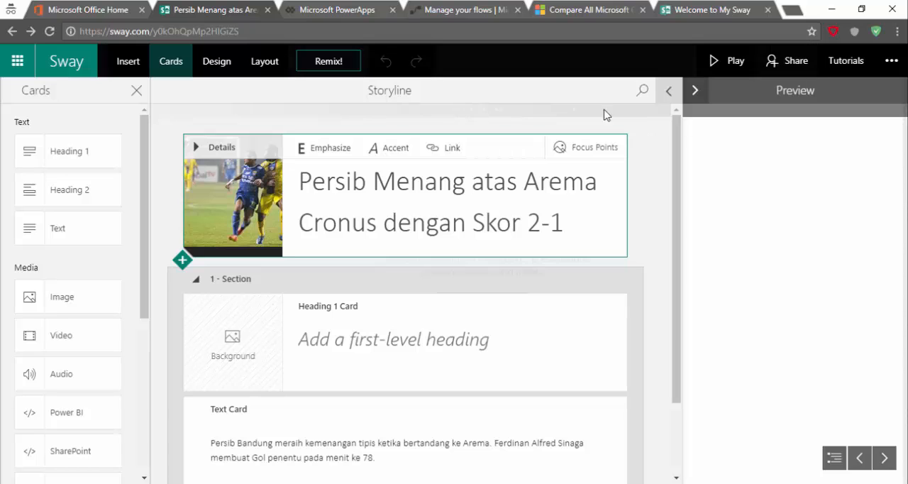
Go back to My Sways and start editing a new Sway from the Business presentation template
left_click(65, 66)
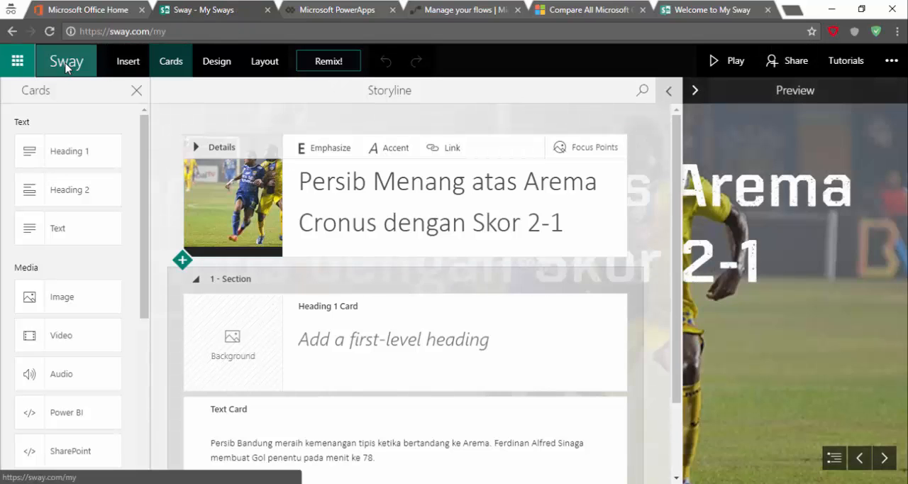
scroll(497, 312, "down", 2)
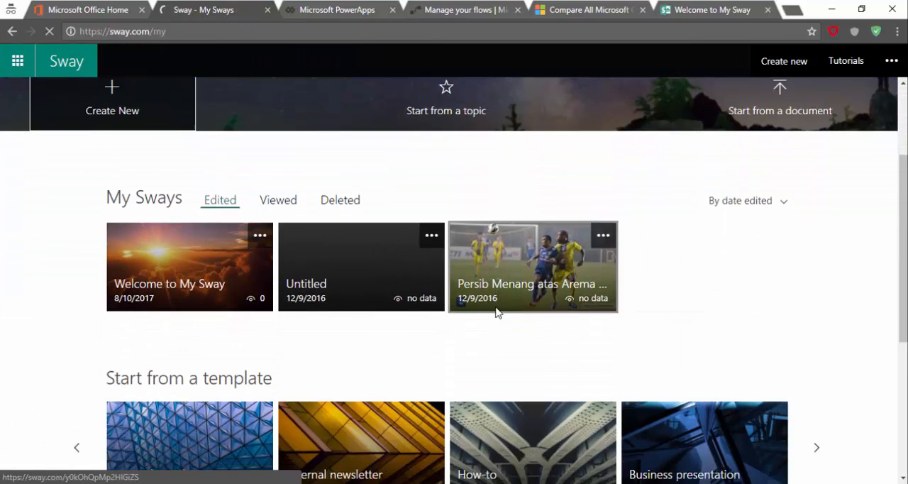
scroll(496, 312, "down", 3)
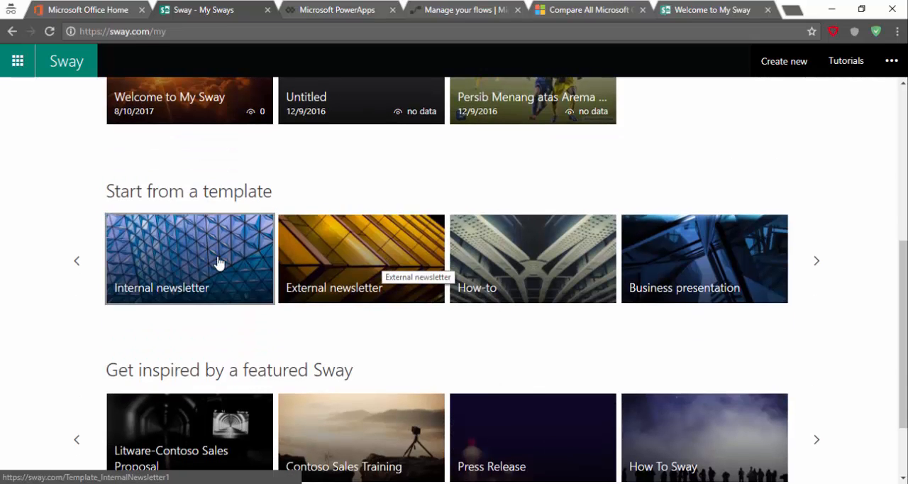
scroll(502, 253, "down", 2)
left_click(684, 167)
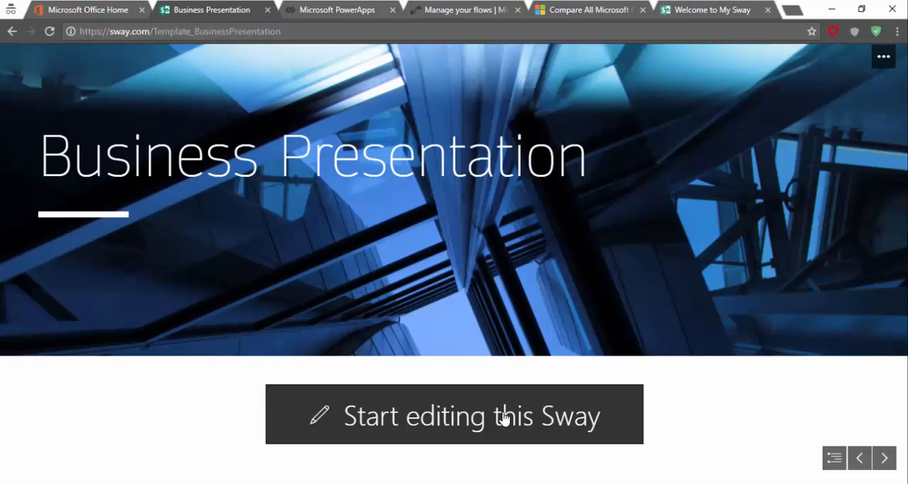
left_click(503, 418)
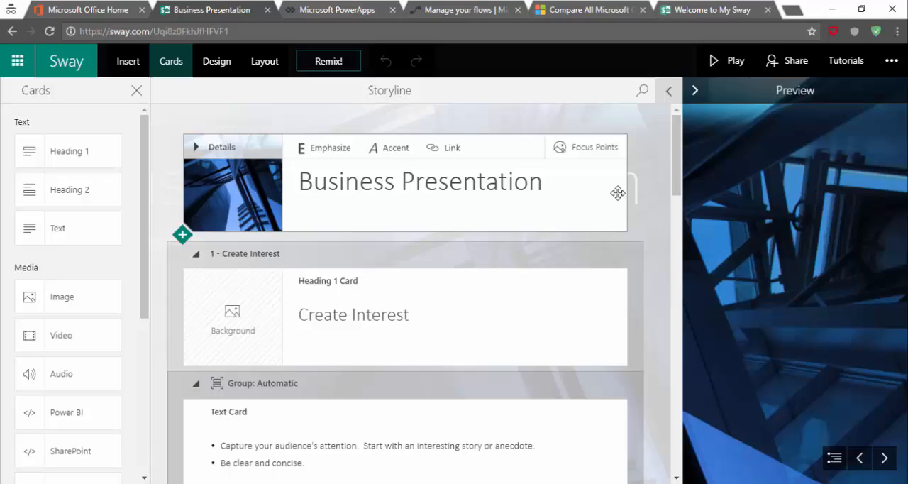
Replace the "Create Interest" section heading with "by" followed by the presenter's name
left_click(390, 315)
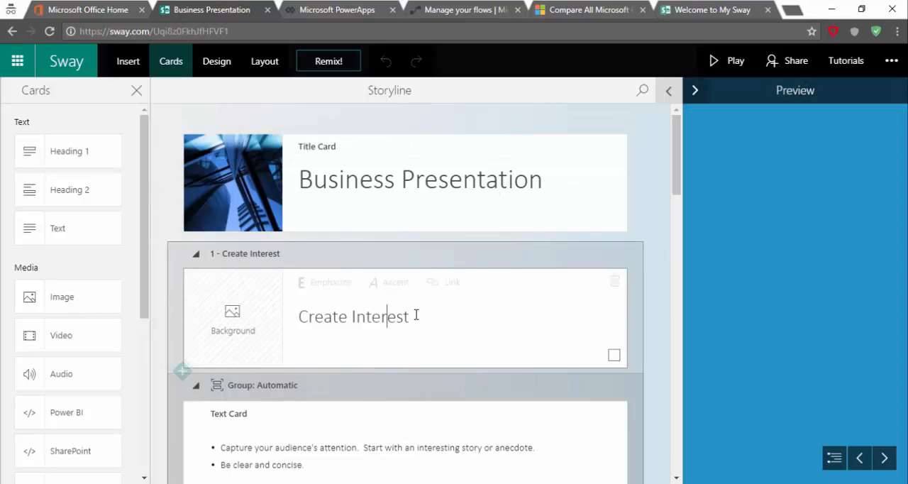
left_click_drag(410, 316, 274, 318)
type("by")
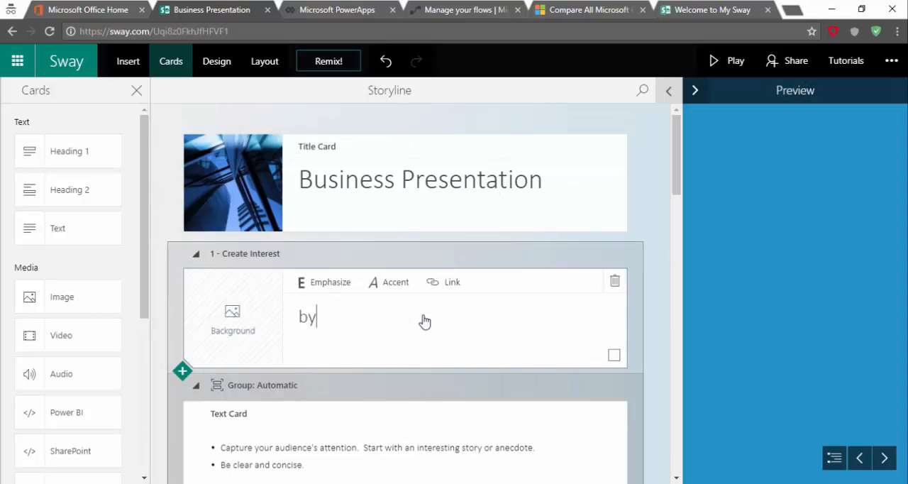
type(" Yonathan")
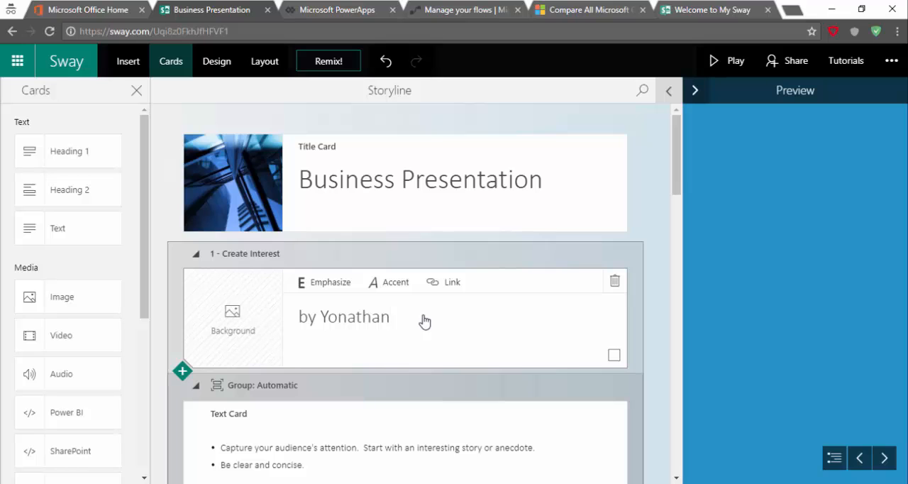
Replace the "Main Point" heading in the second section of the storyline with "Sukses"
scroll(460, 346, "down", 10)
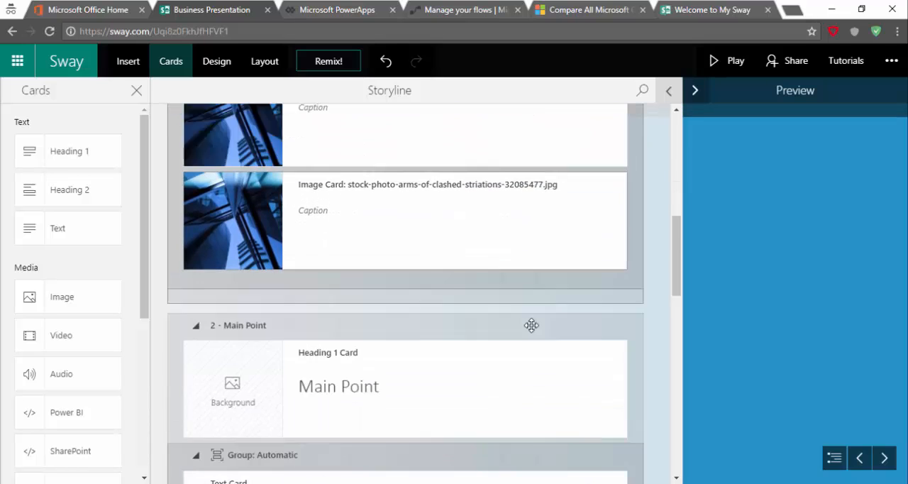
scroll(501, 321, "down", 1)
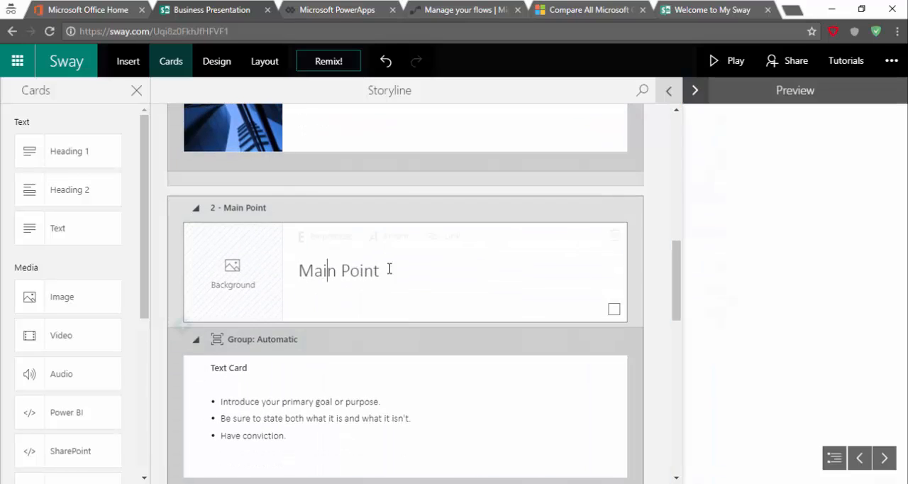
left_click_drag(380, 270, 291, 270)
type("S")
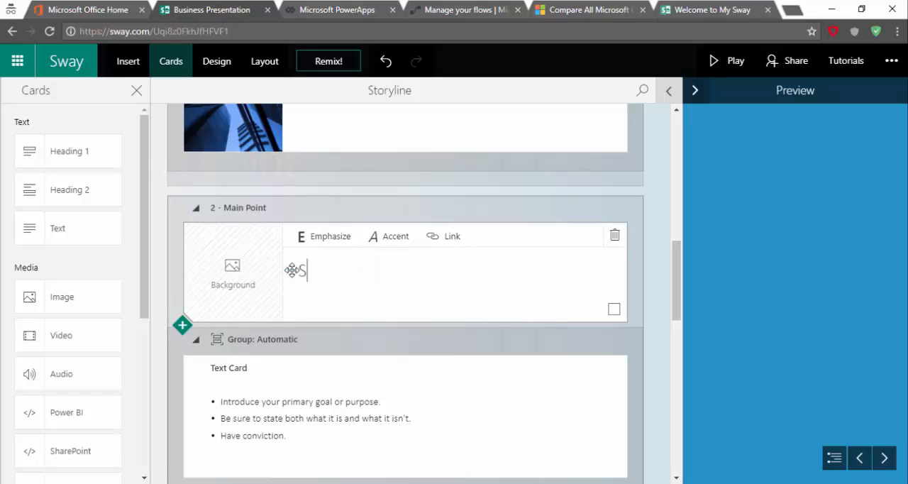
type("ukses")
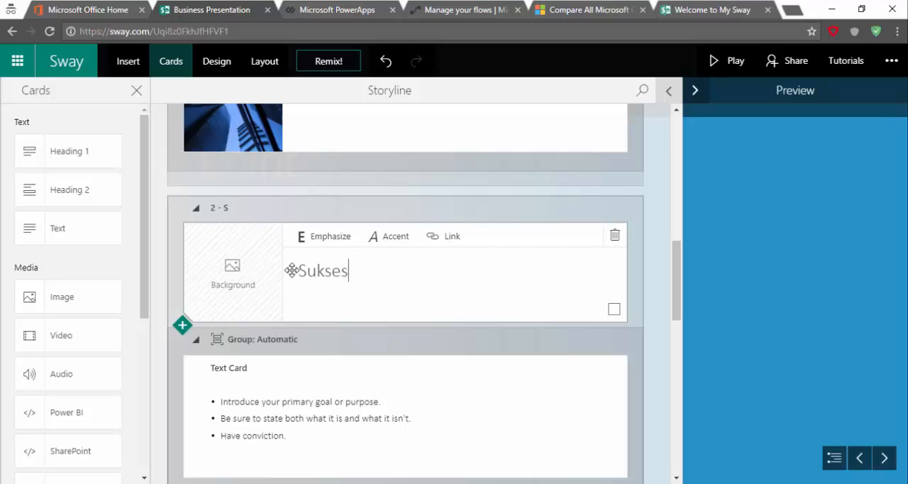
Replace the "Supporting Evidence" heading in the third section of the storyline with "Tekad"
scroll(426, 355, "down", 3)
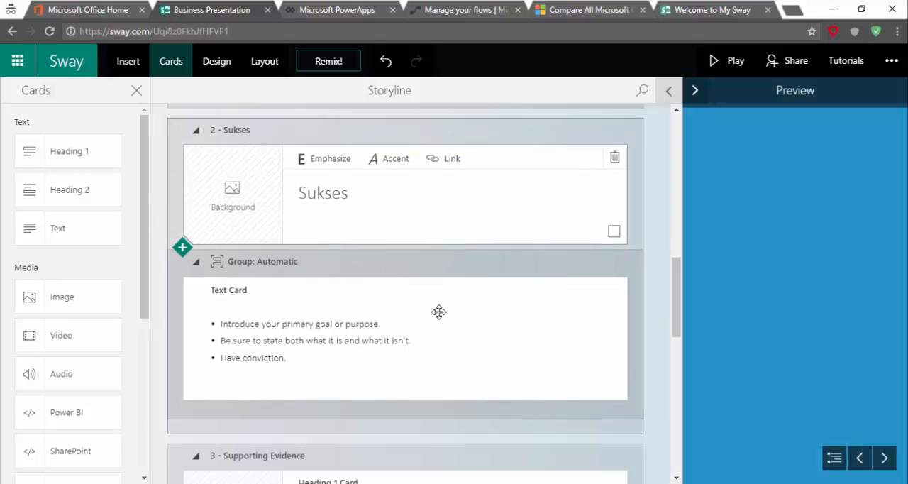
scroll(439, 318, "down", 3)
left_click(461, 199)
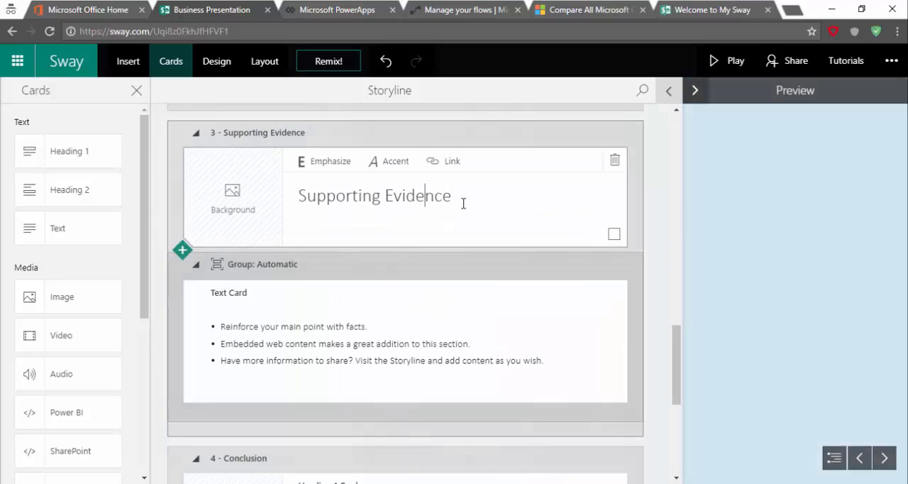
left_click_drag(452, 197, 291, 202)
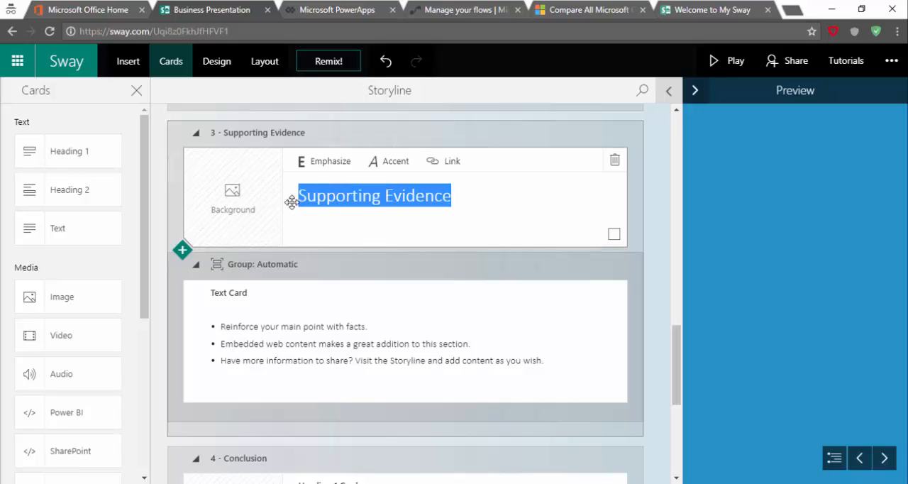
type("Tekad")
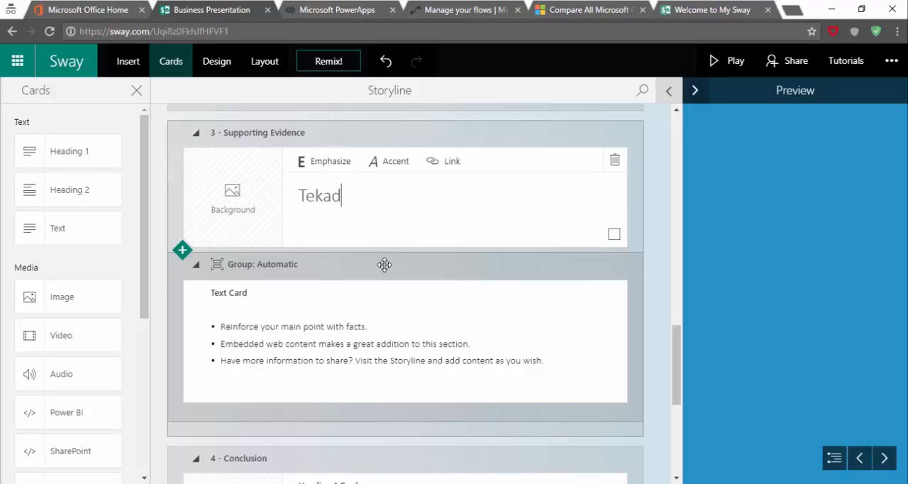
Expand the preview and page forward and back around the "Tekad" section
scroll(385, 263, "down", 5)
left_click(760, 105)
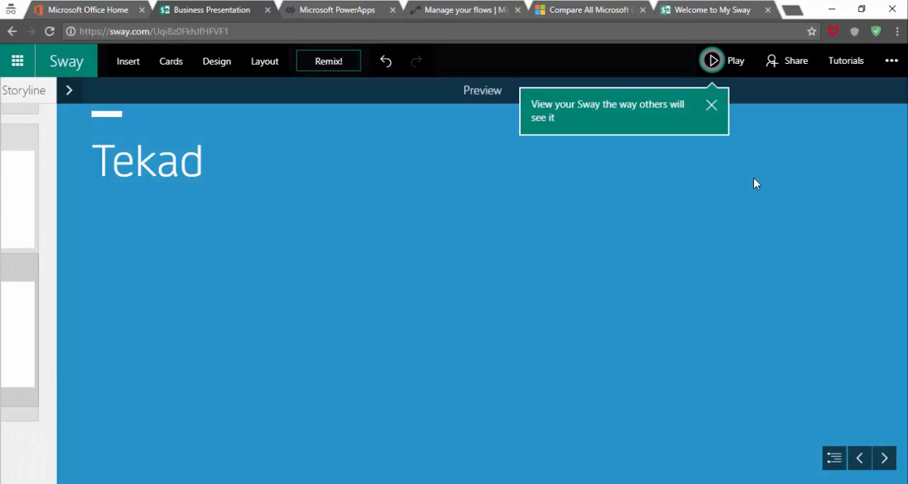
left_click(884, 458)
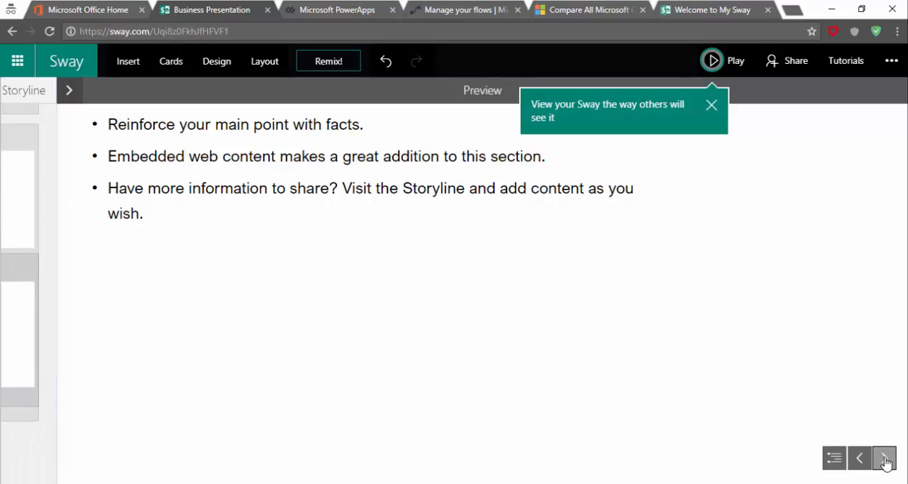
left_click(869, 461)
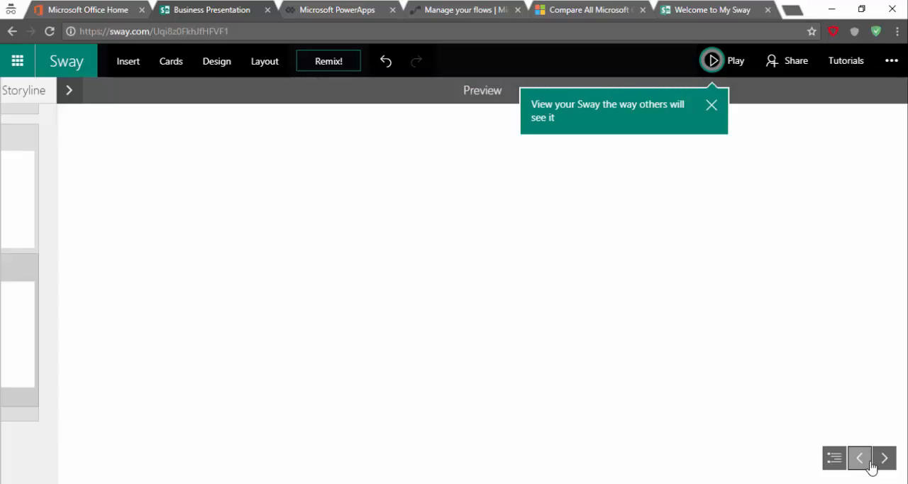
Play the Business Presentation Sway from its title page through to the bullet list of the "Tekad" section
left_click(719, 64)
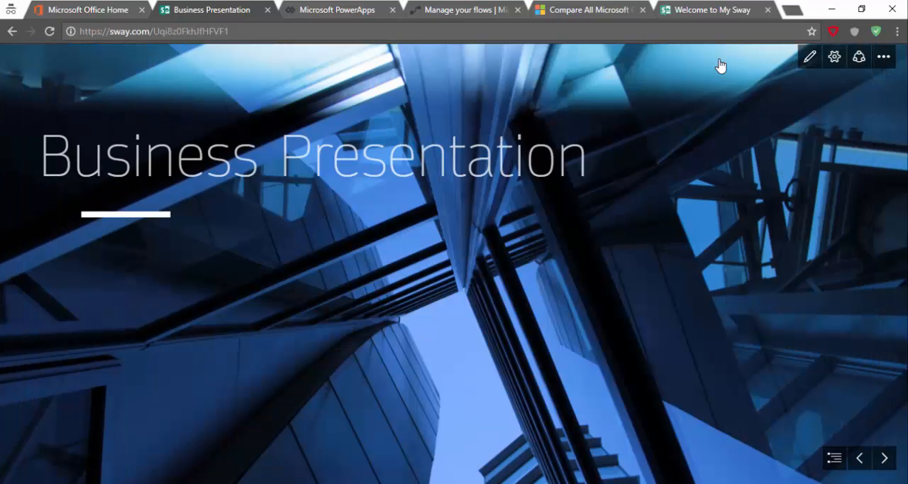
left_click(884, 457)
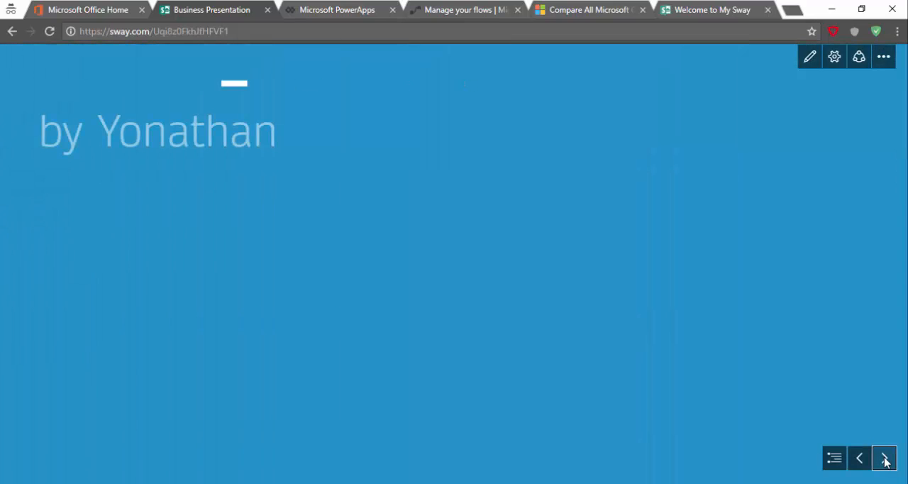
left_click(884, 459)
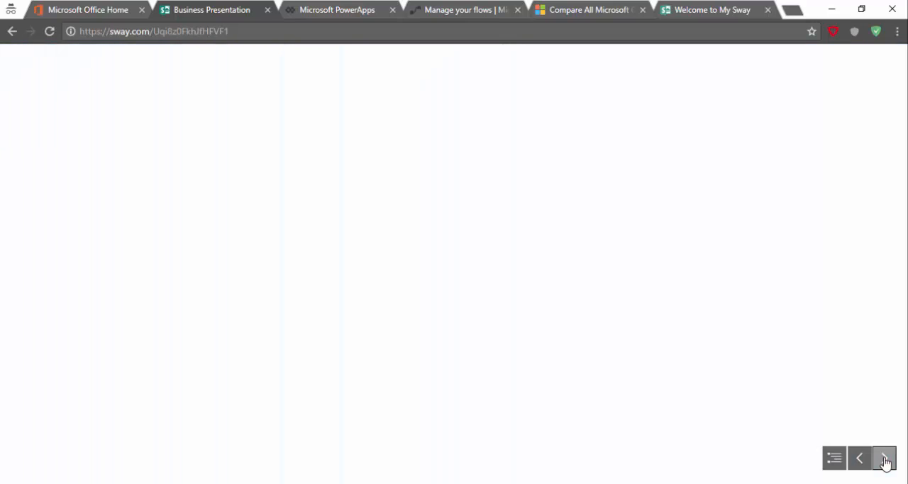
left_click(884, 458)
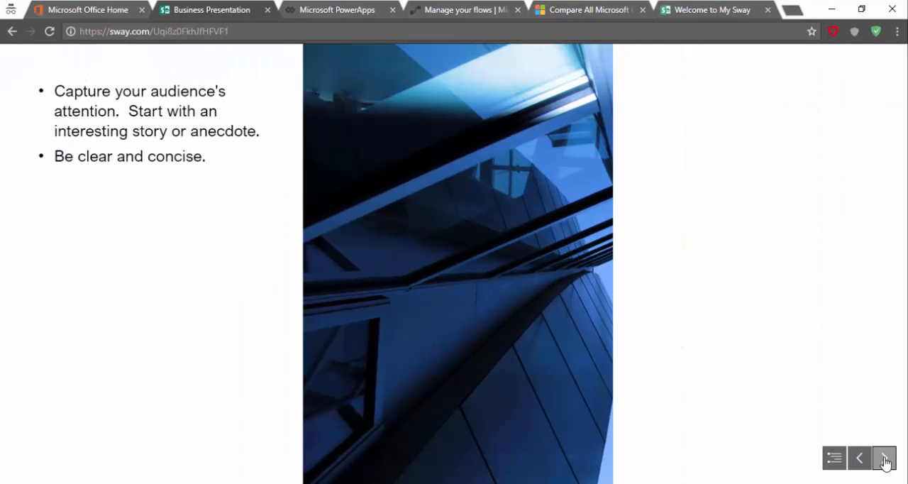
left_click(885, 459)
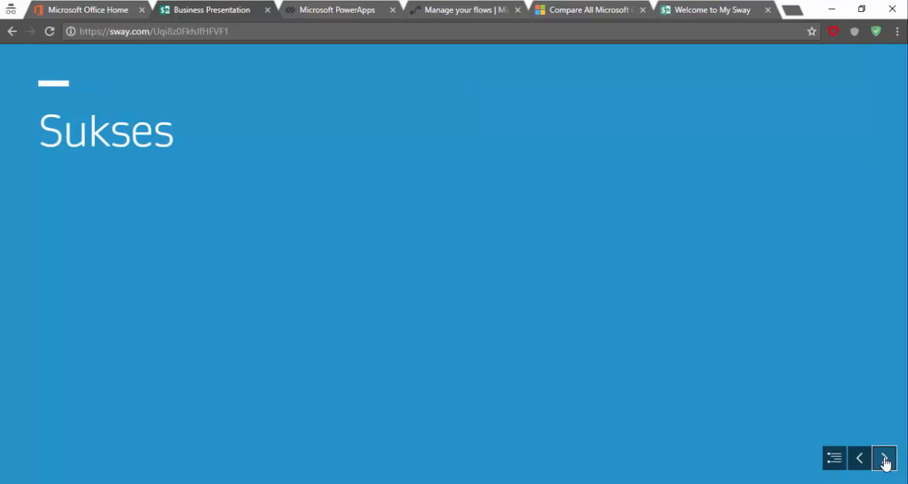
left_click(884, 459)
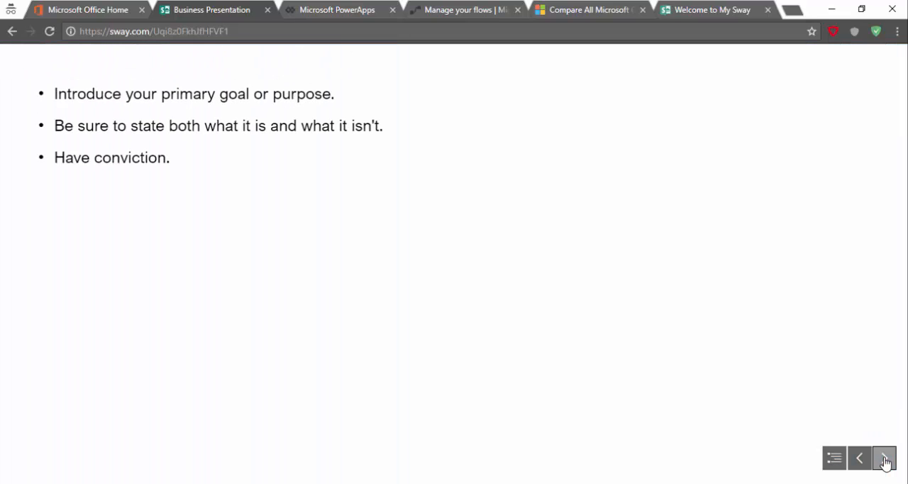
left_click(884, 459)
left_click(885, 458)
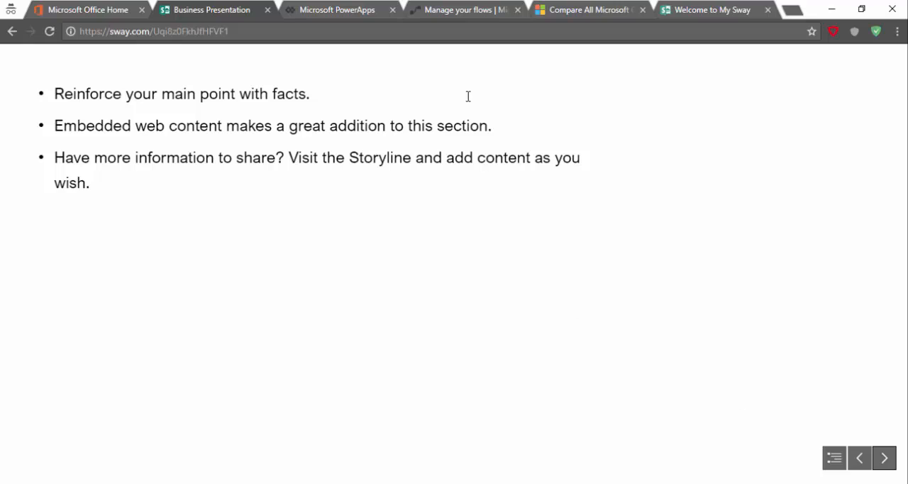
Leave the presentation by reducing the web address to sway.com, and look over the My Sways page
left_click_drag(296, 34, 153, 32)
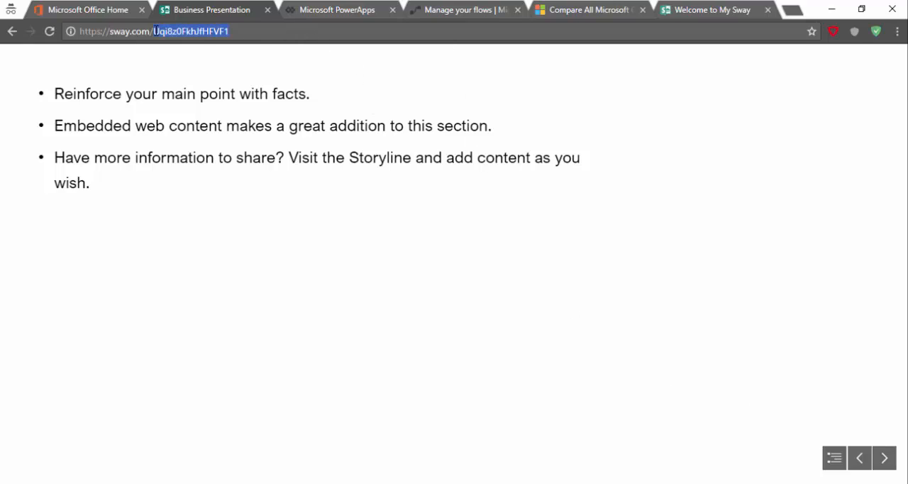
key("BackSpace")
key("BackSpace")
key("Return")
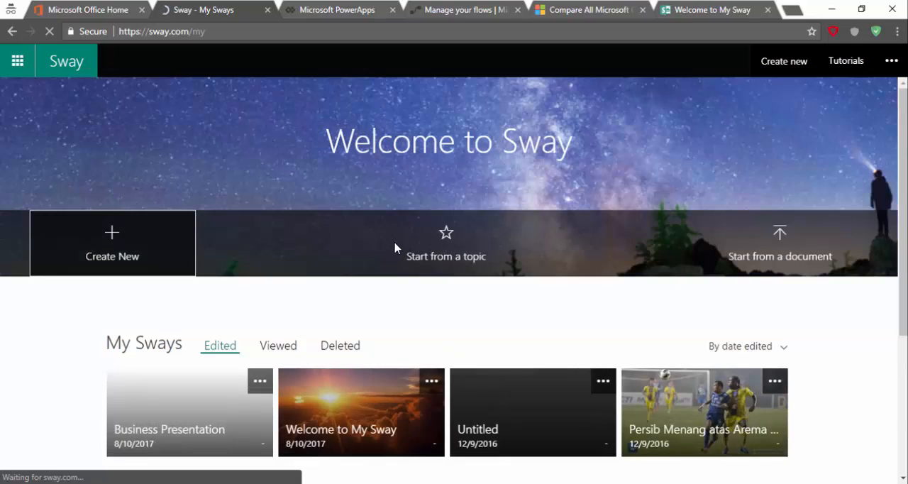
scroll(395, 250, "down", 5)
scroll(395, 249, "up", 6)
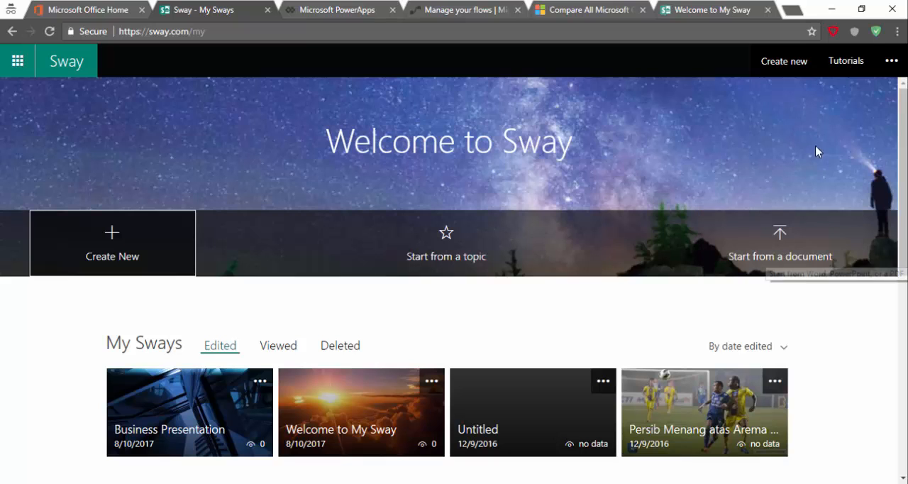
Open the Sway tutorials playlist on YouTube for a brief look, then close it and return to My Sways
left_click(843, 70)
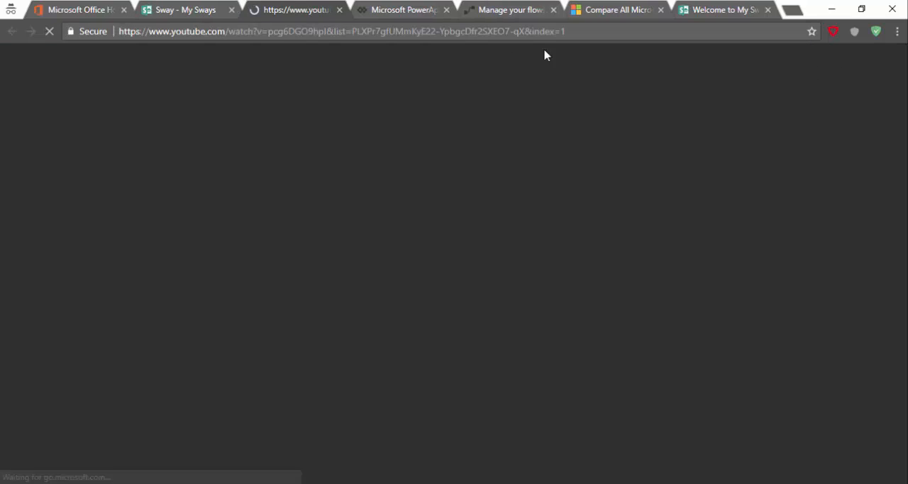
left_click(162, 7)
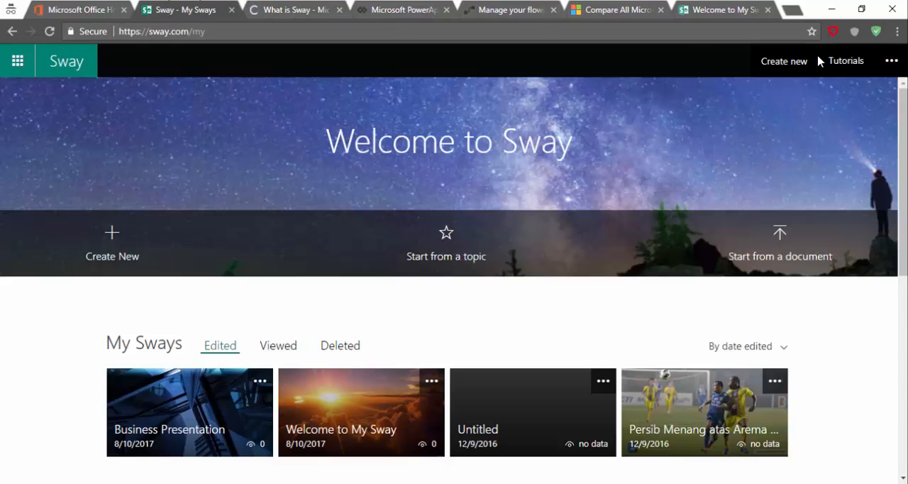
left_click(305, 9)
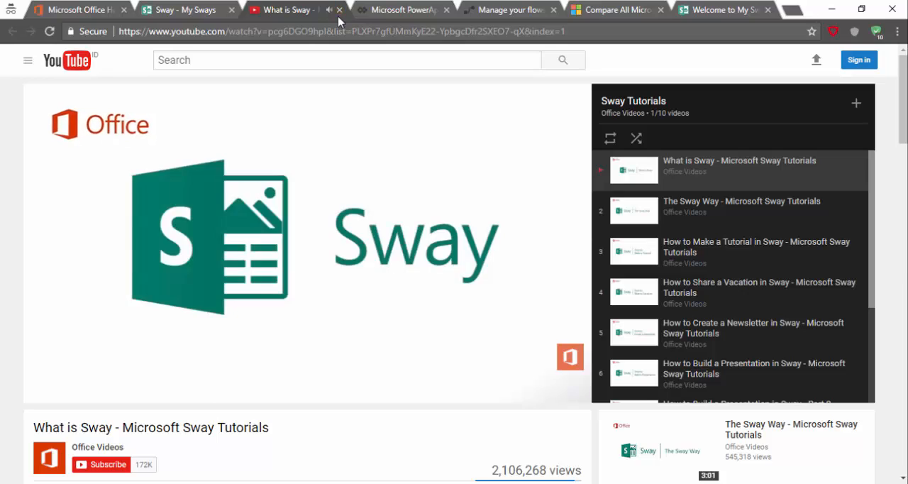
left_click(340, 10)
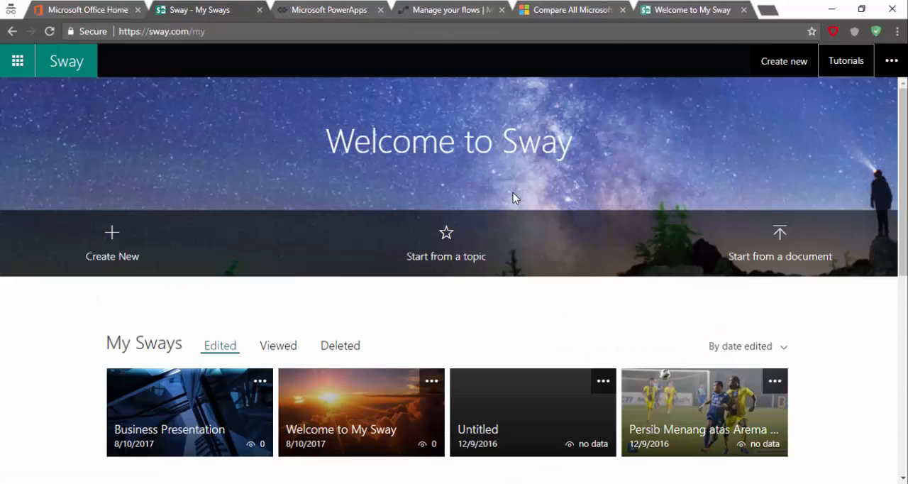